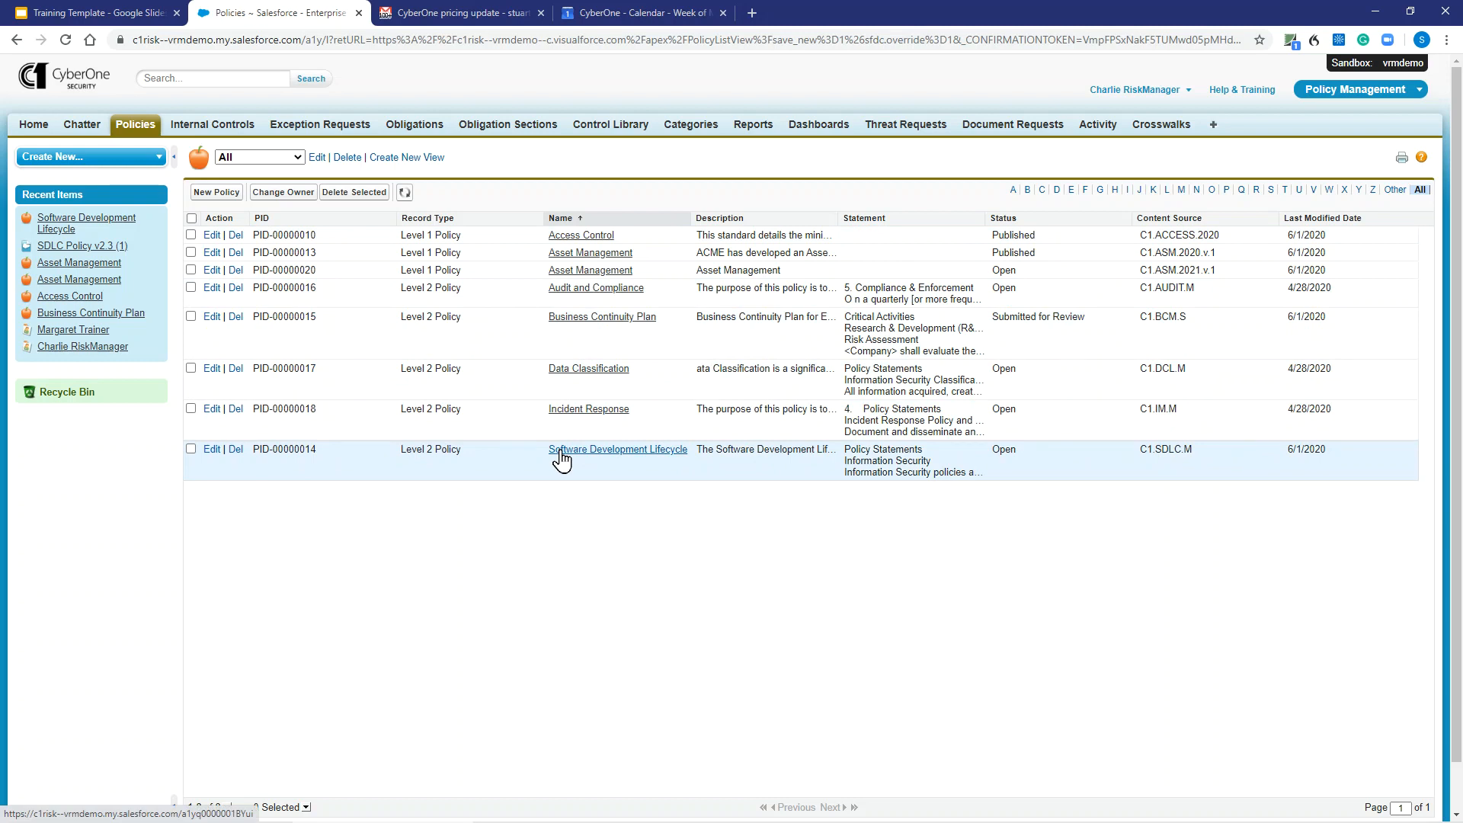
- Open the Software Development Lifecycle policy and copy the Information Security section from its policy statements
{"action": "left_click", "coordinate": [562, 455]}
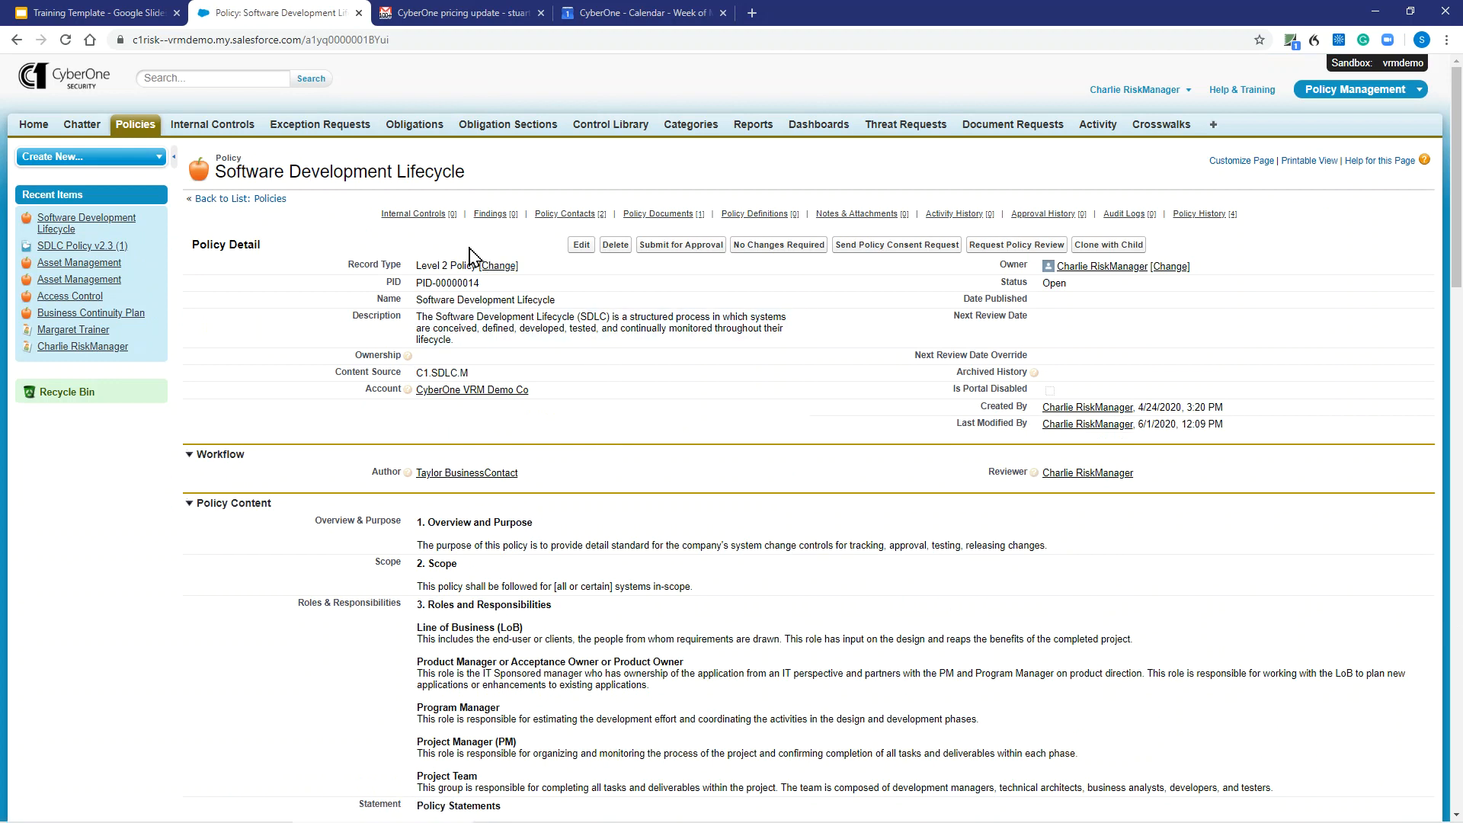
{"action": "mouse_move", "coordinate": [431, 221]}
{"action": "scroll", "coordinate": [621, 455], "scroll_direction": "down", "scroll_amount": 4}
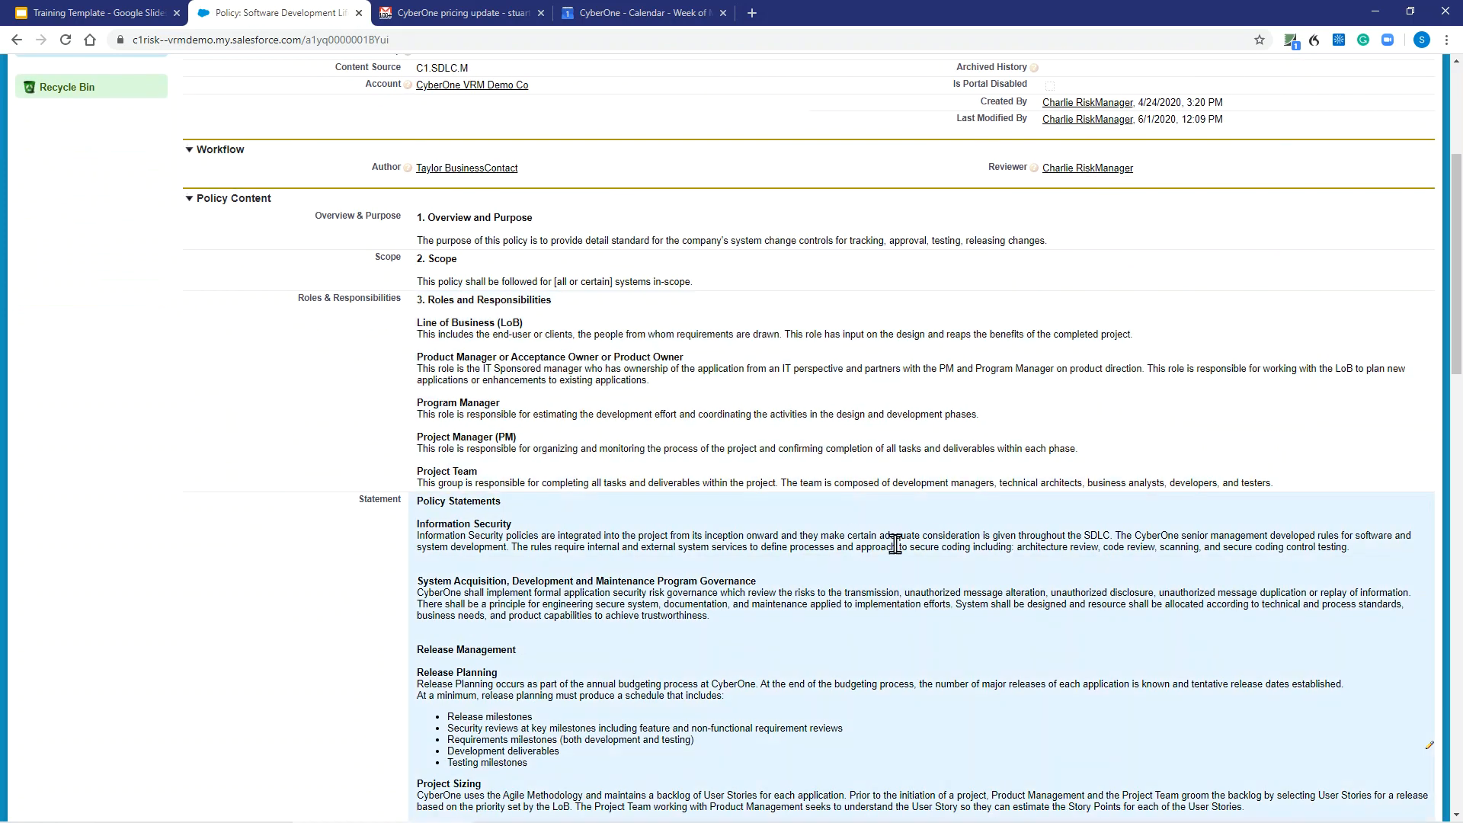
{"action": "left_click_drag", "start_coordinate": [1362, 554], "coordinate": [418, 541]}
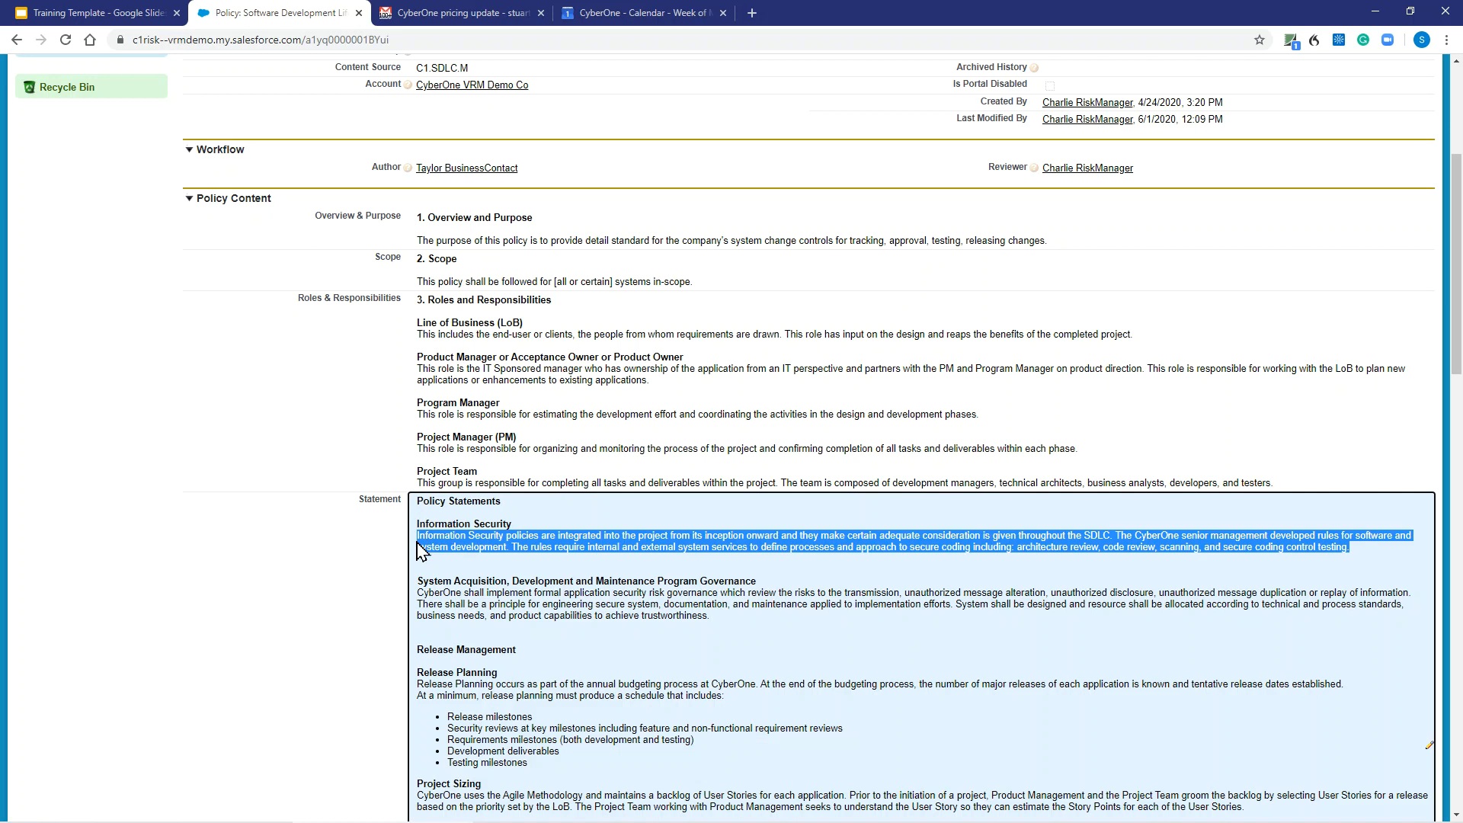
{"action": "left_click", "coordinate": [453, 538]}
{"action": "left_click_drag", "start_coordinate": [1346, 546], "coordinate": [417, 526]}
{"action": "left_click", "coordinate": [552, 541]}
- Create a new internal control from the policy, paste the copied section as its Control Description, and enlarge that field
{"action": "scroll", "coordinate": [548, 539], "scroll_direction": "up", "scroll_amount": 4}
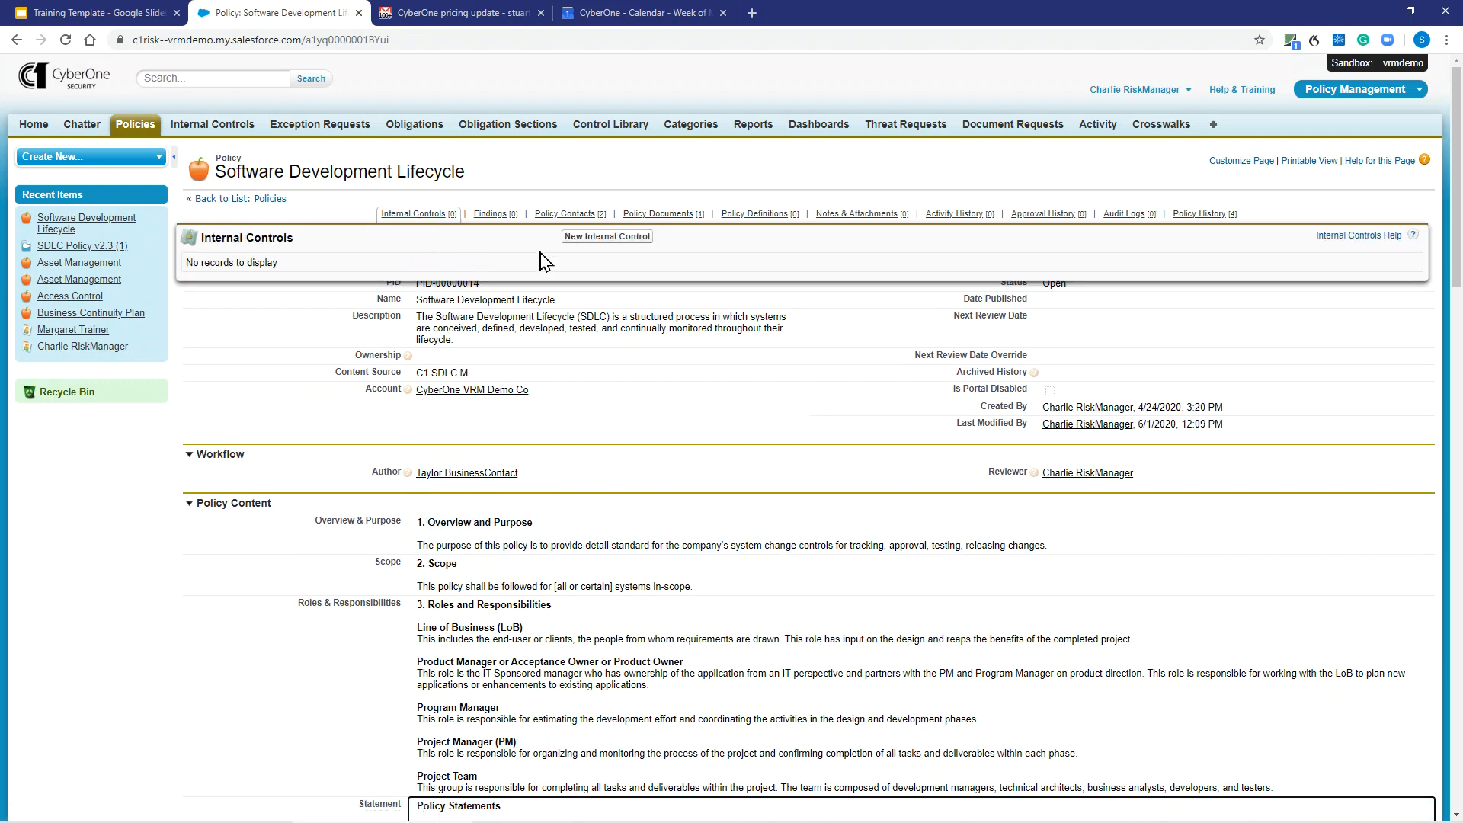
{"action": "left_click", "coordinate": [599, 243]}
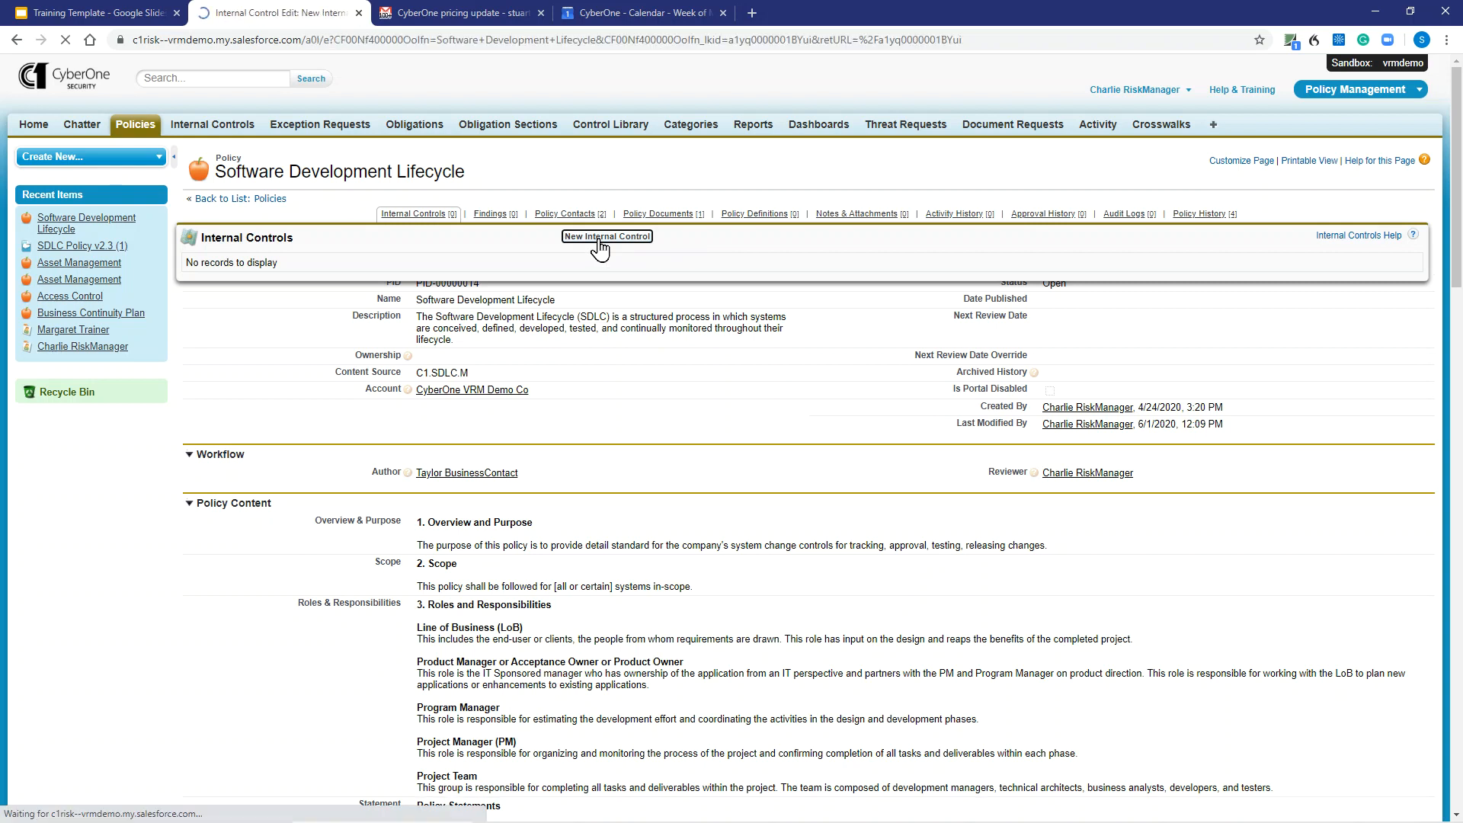
{"action": "left_click", "coordinate": [506, 296]}
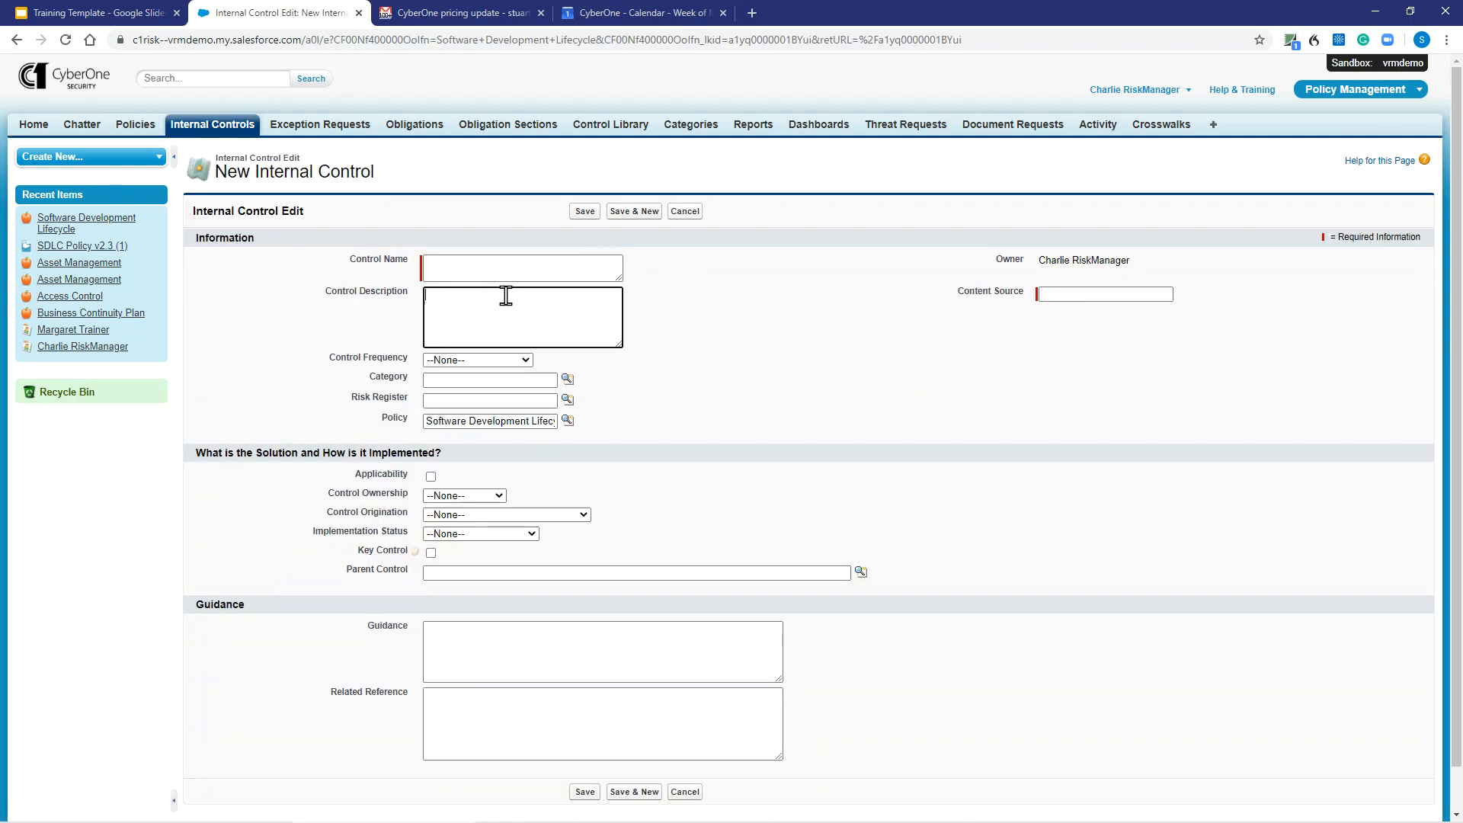
{"action": "key", "text": "ctrl+v"}
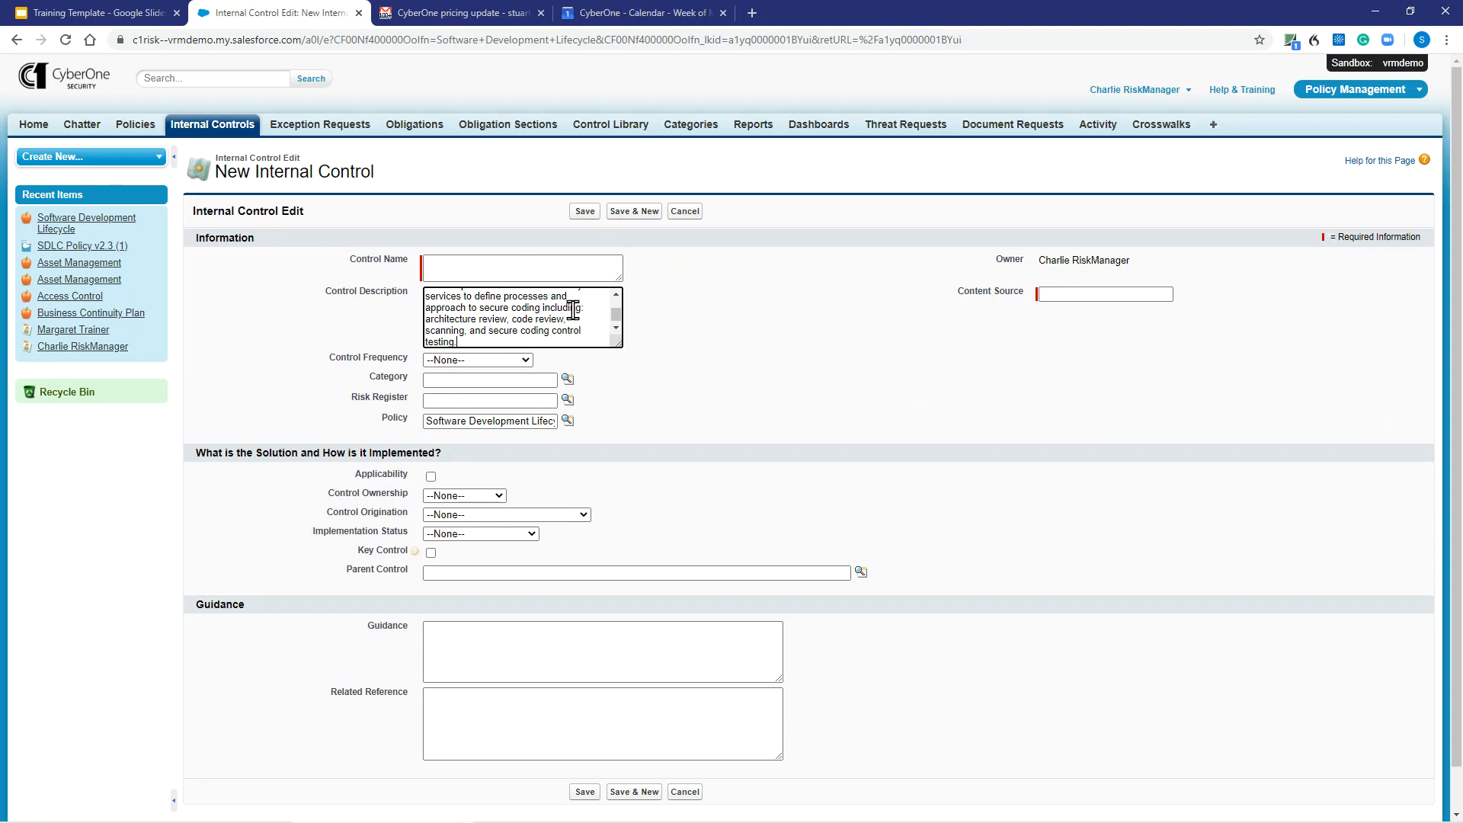
{"action": "left_click_drag", "start_coordinate": [617, 344], "coordinate": [728, 416]}
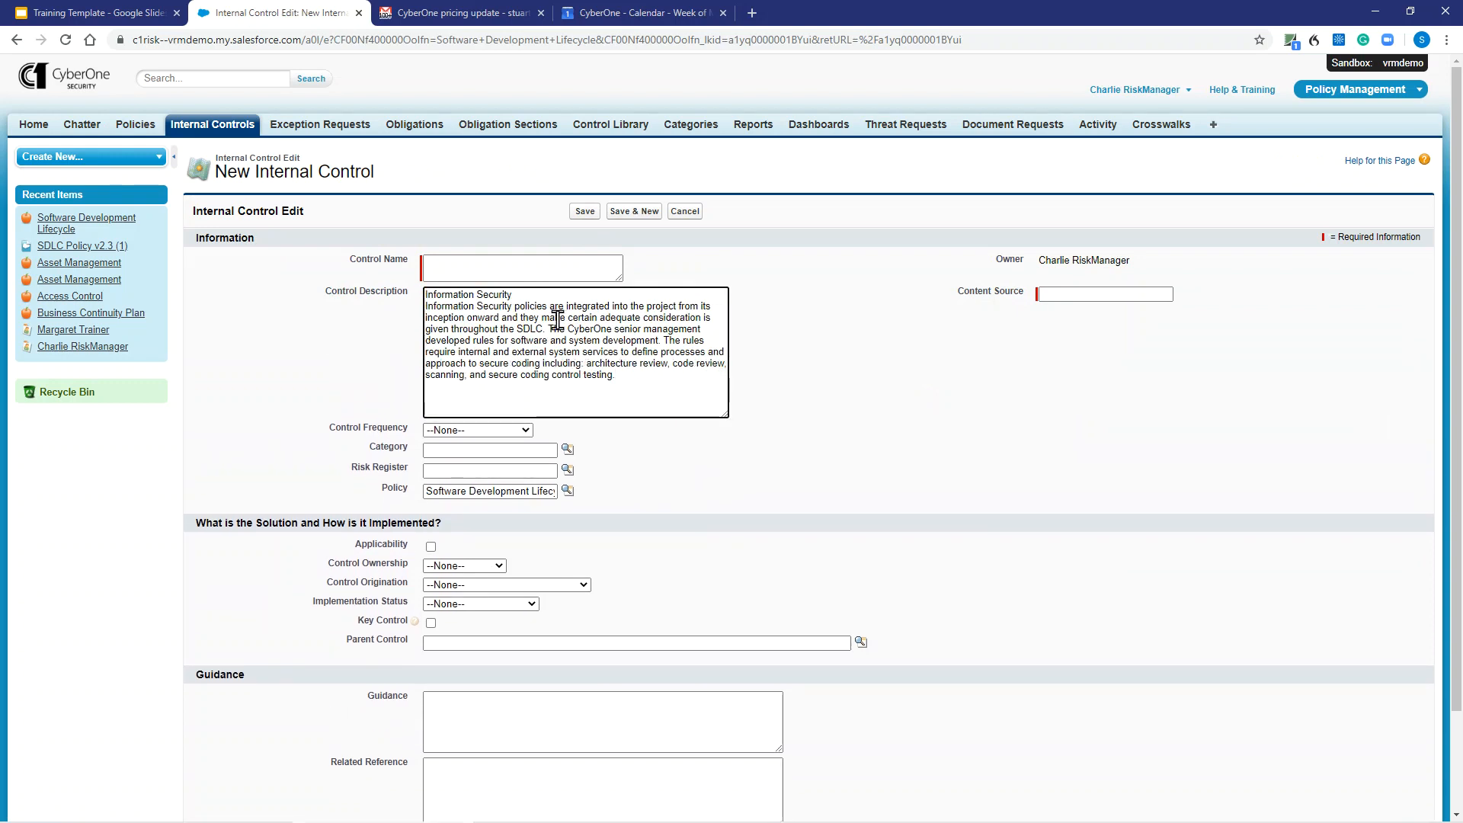
- Copy "Information Security policies are integrated into the project" from the Control Description into the Control Name
{"action": "left_click", "coordinate": [464, 268]}
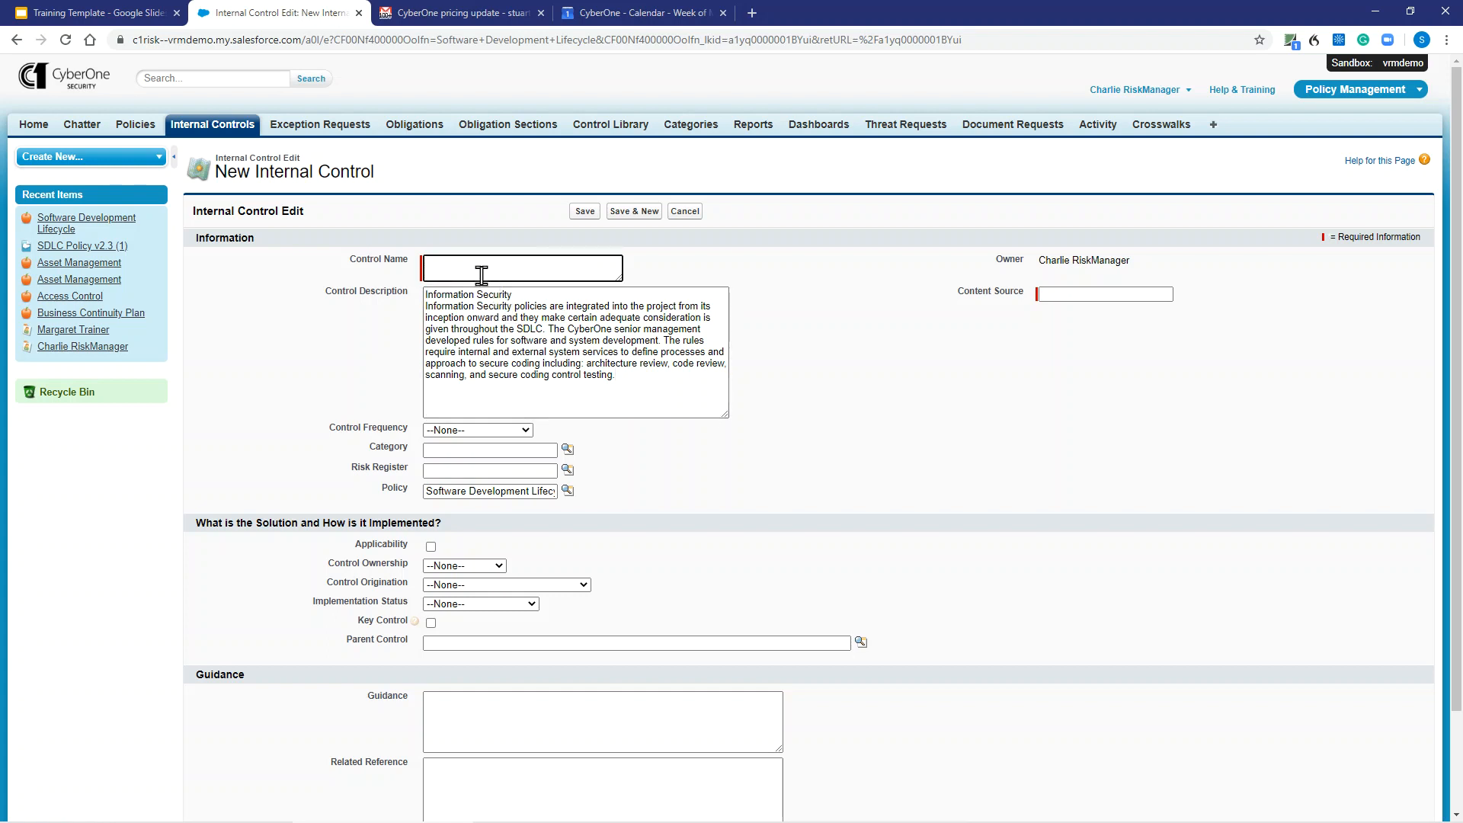
{"action": "left_click_drag", "start_coordinate": [640, 376], "coordinate": [426, 293]}
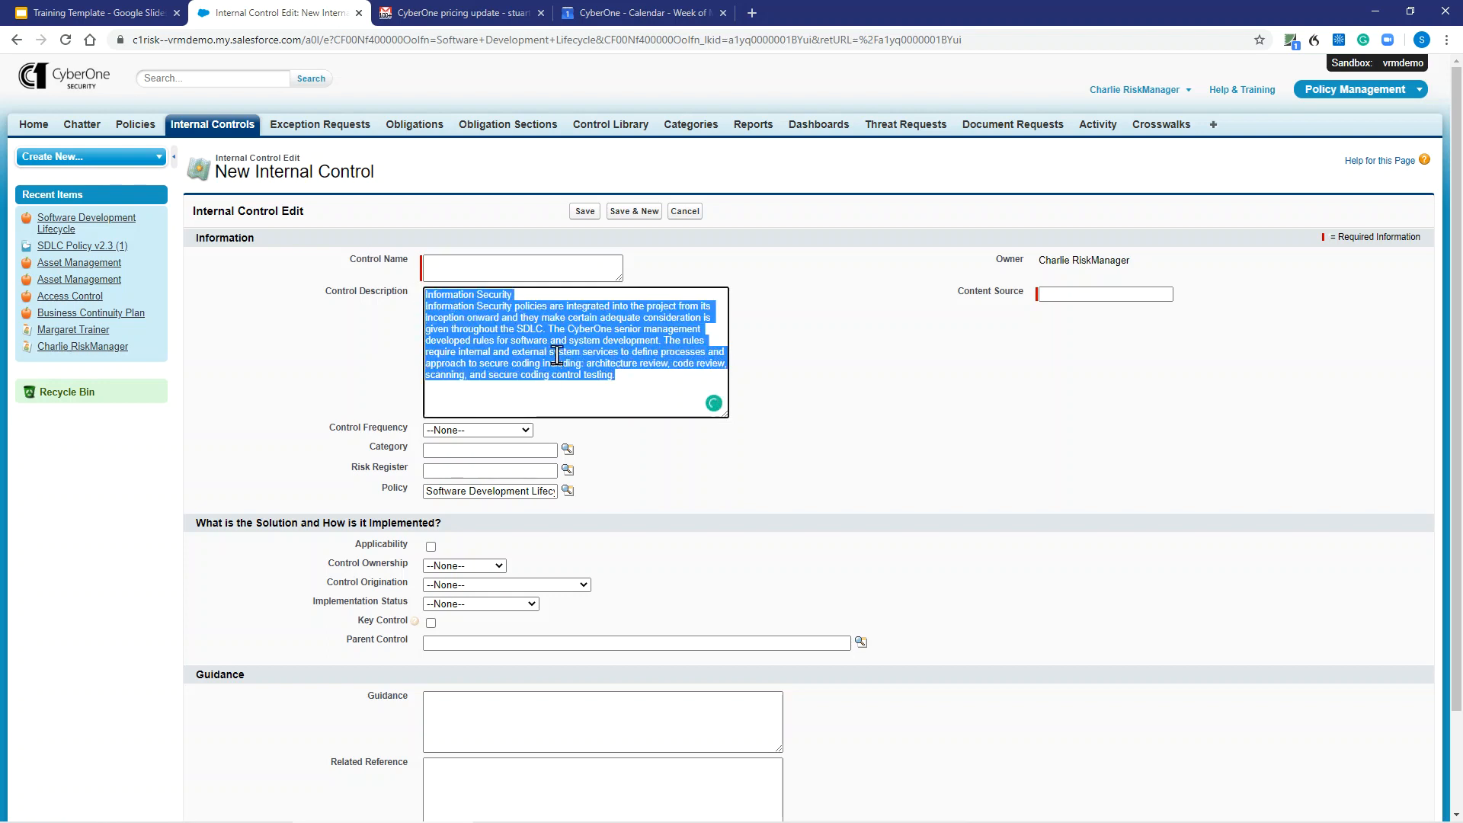
{"action": "left_click", "coordinate": [483, 271]}
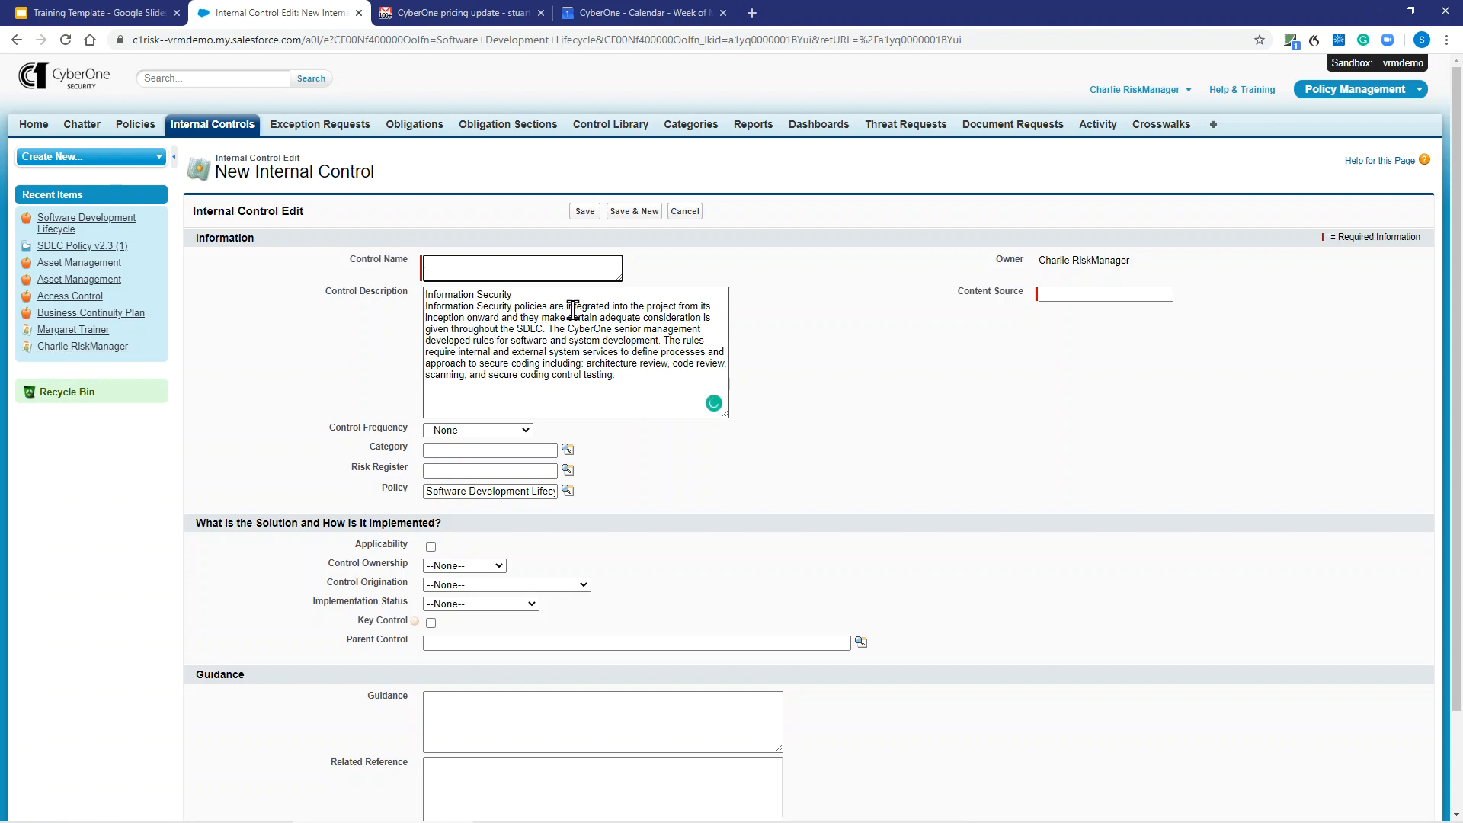
{"action": "left_click_drag", "start_coordinate": [678, 308], "coordinate": [425, 311]}
{"action": "key", "text": "ctrl+c"}
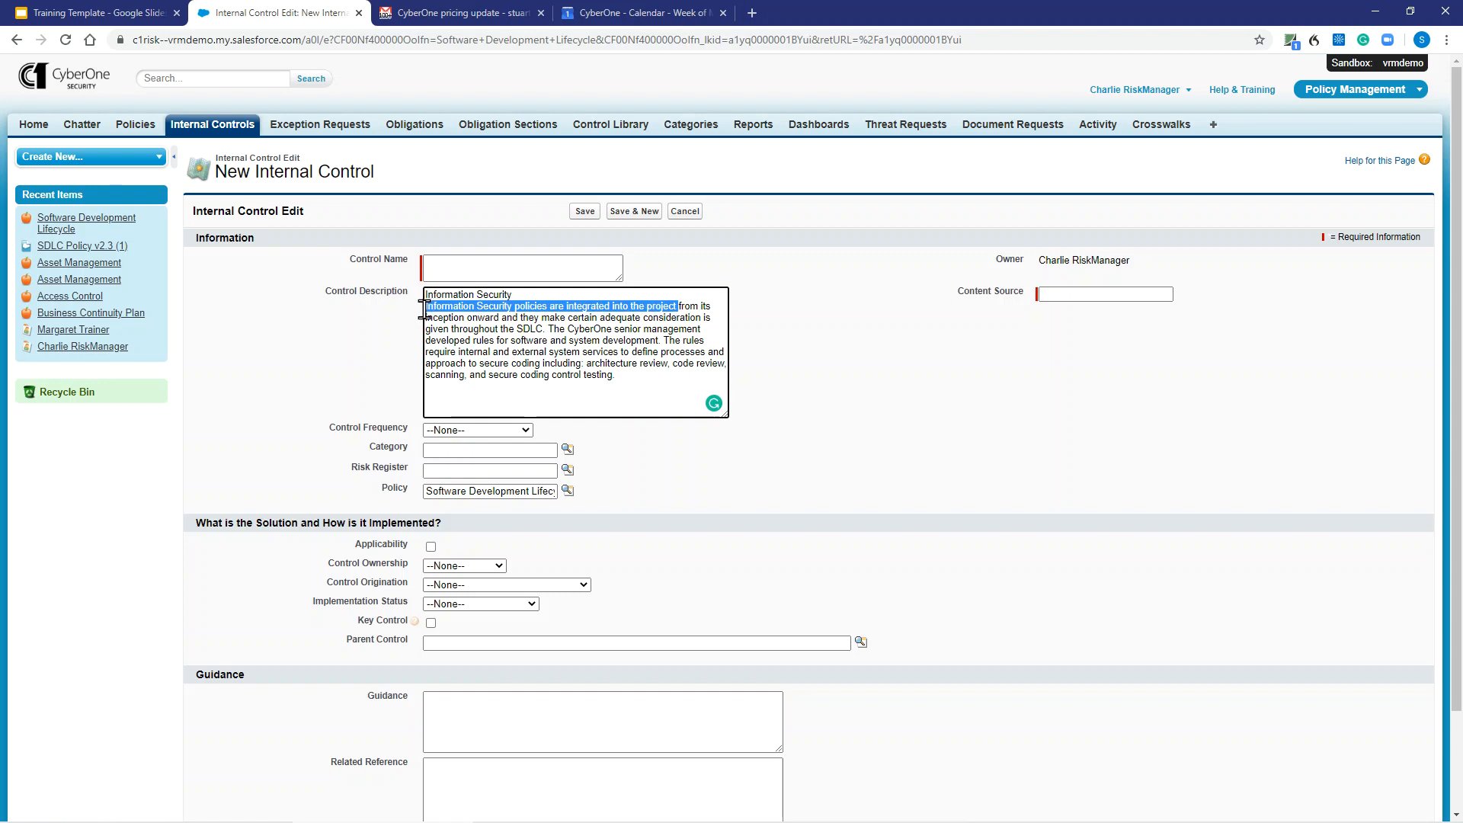
{"action": "left_click", "coordinate": [448, 271]}
{"action": "key", "text": "ctrl+v"}
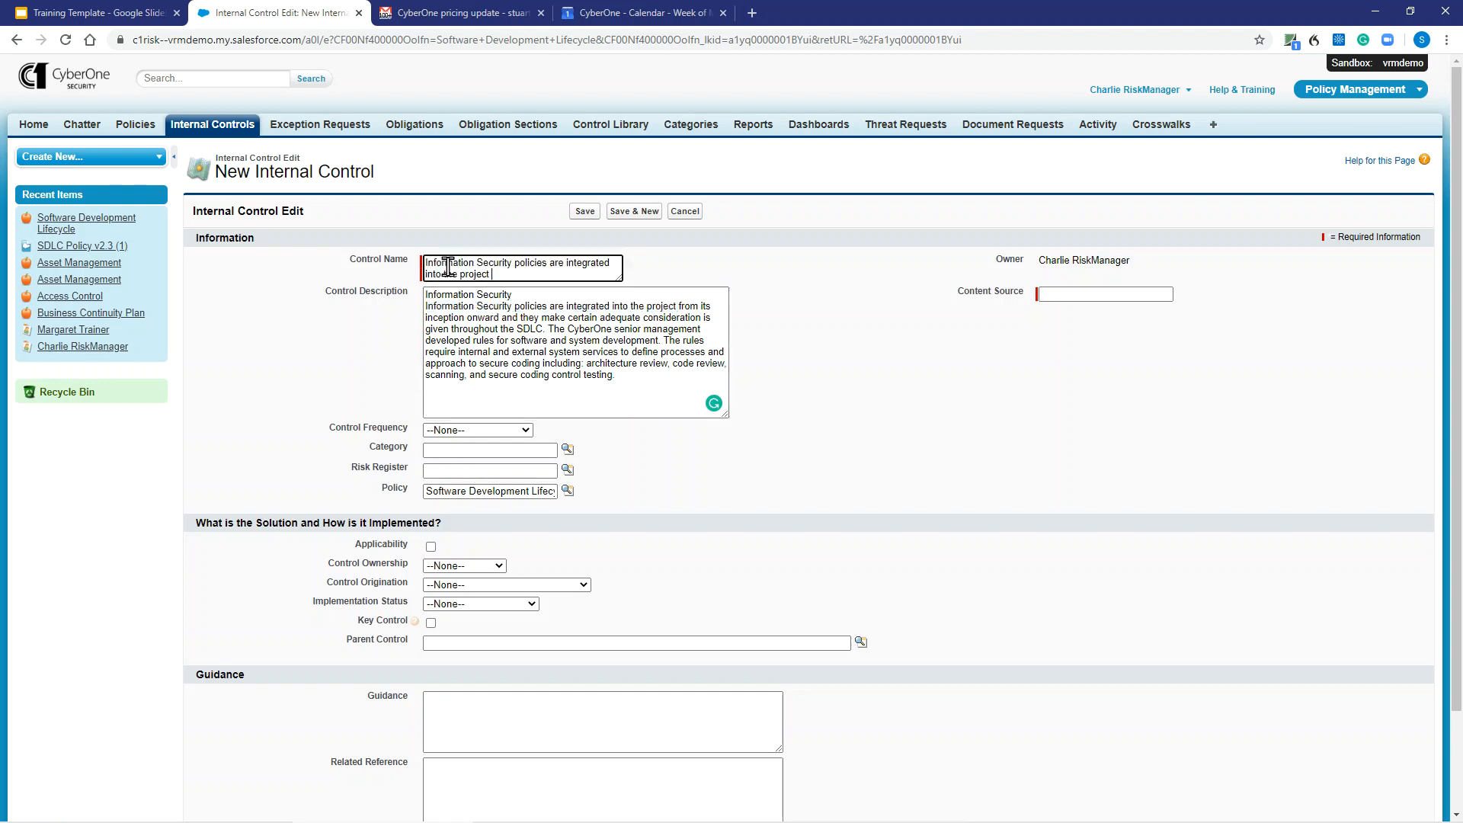
- Reword the Control Name to "Information Security policies shall be documented integrated into the project"
{"action": "left_click", "coordinate": [568, 266]}
{"action": "key", "text": "BackSpace"}
{"action": "key", "text": "BackSpace"}
{"action": "key", "text": "BackSpace"}
{"action": "key", "text": "BackSpace"}
{"action": "type", "text": "shall be docume"}
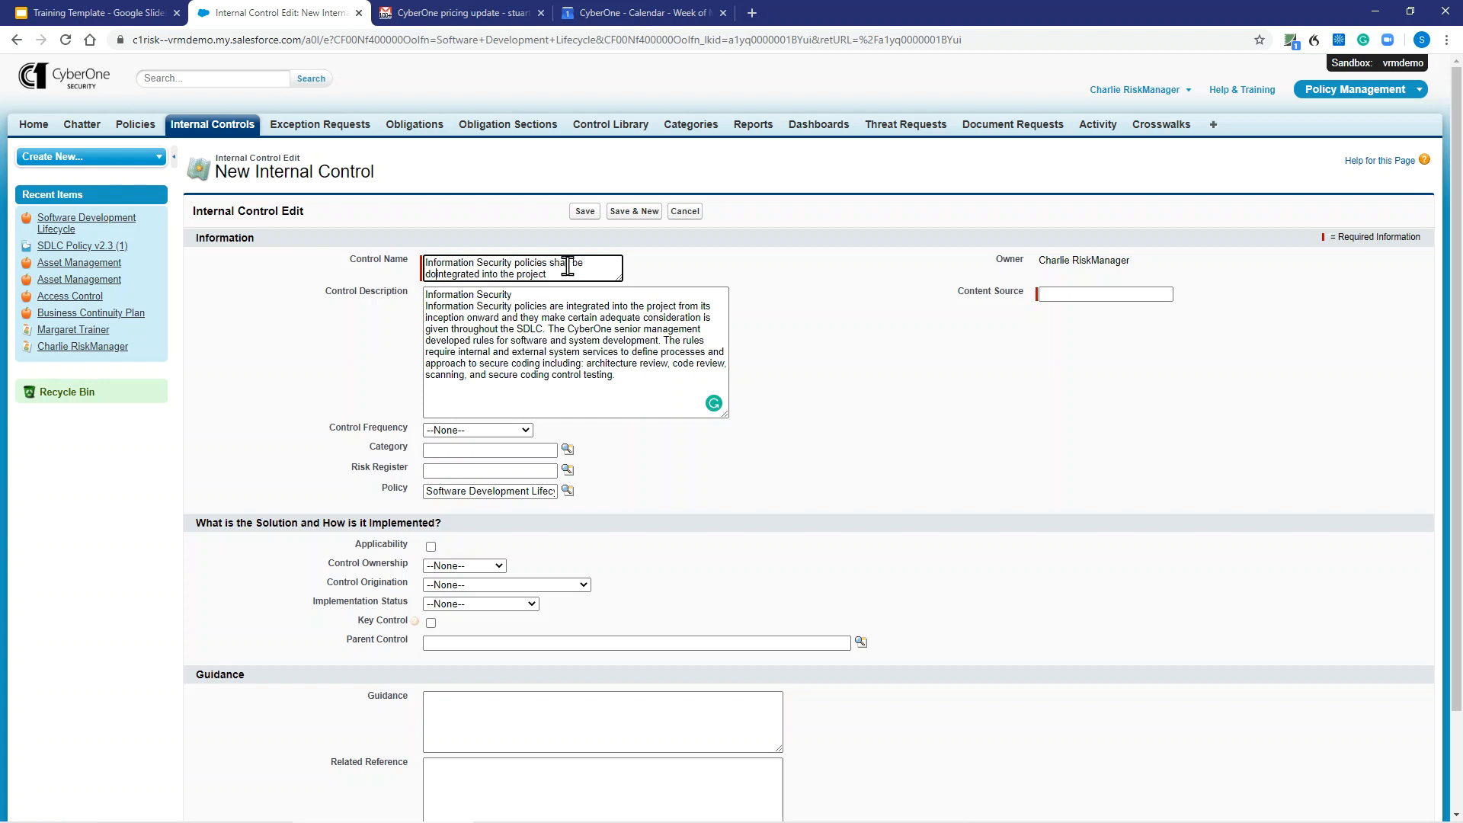
{"action": "type", "text": "nted"}
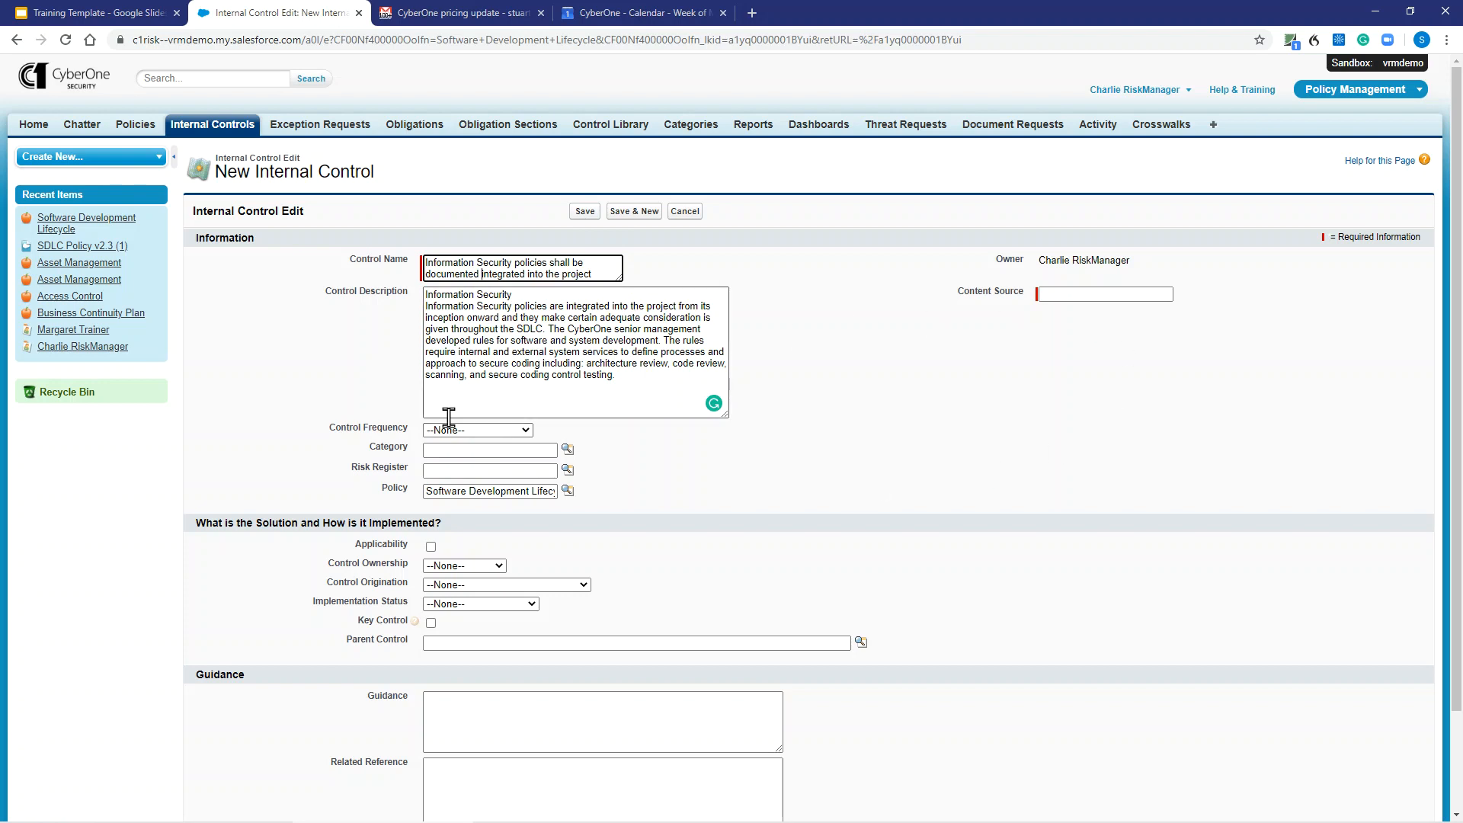
- Set the Control Frequency to As Needed/Ongoing and look up the Information Security Policies category, ACID-0232
{"action": "left_click", "coordinate": [509, 432]}
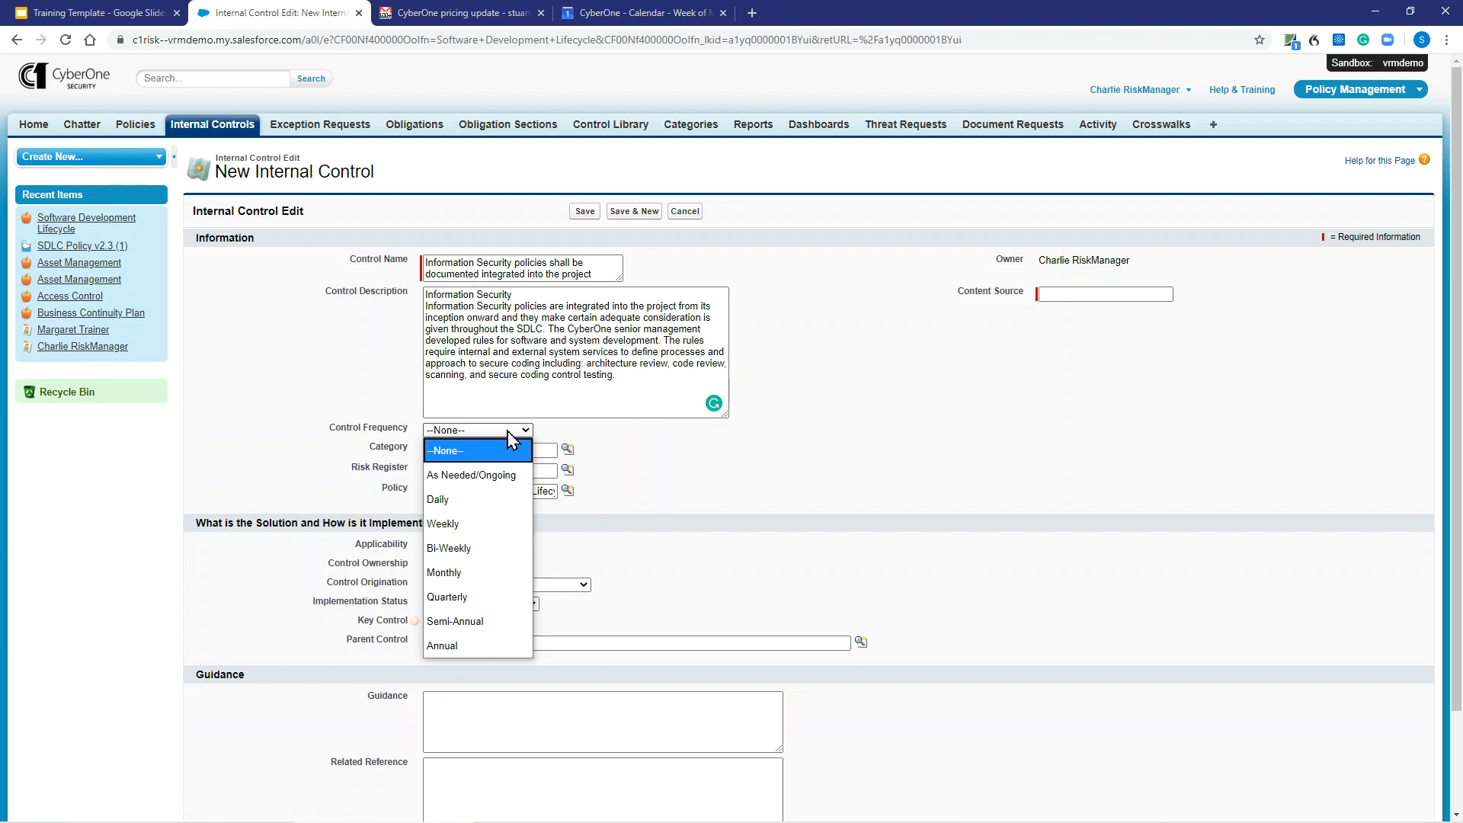
{"action": "left_click", "coordinate": [492, 475]}
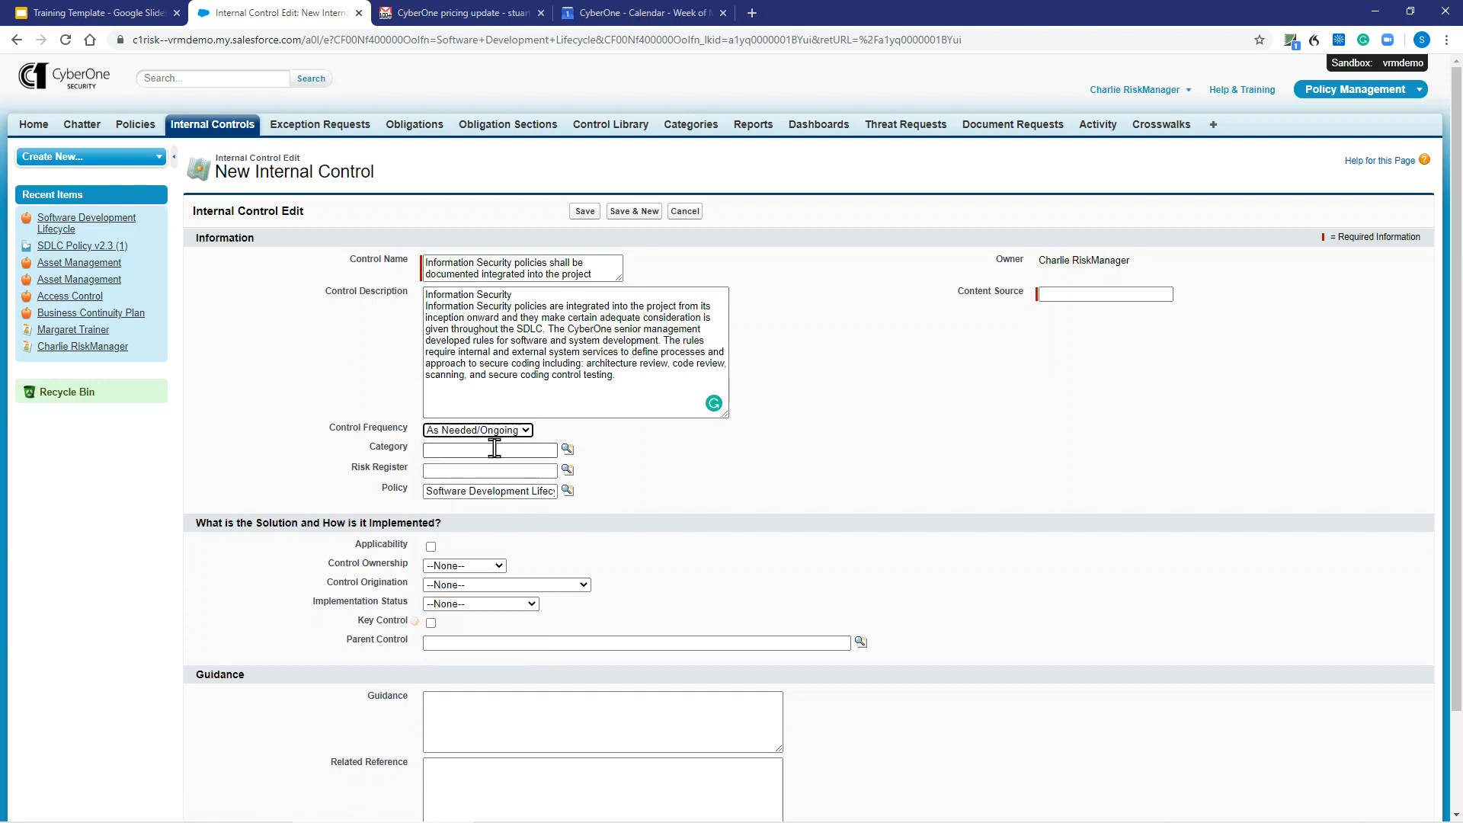
{"action": "left_click", "coordinate": [568, 449]}
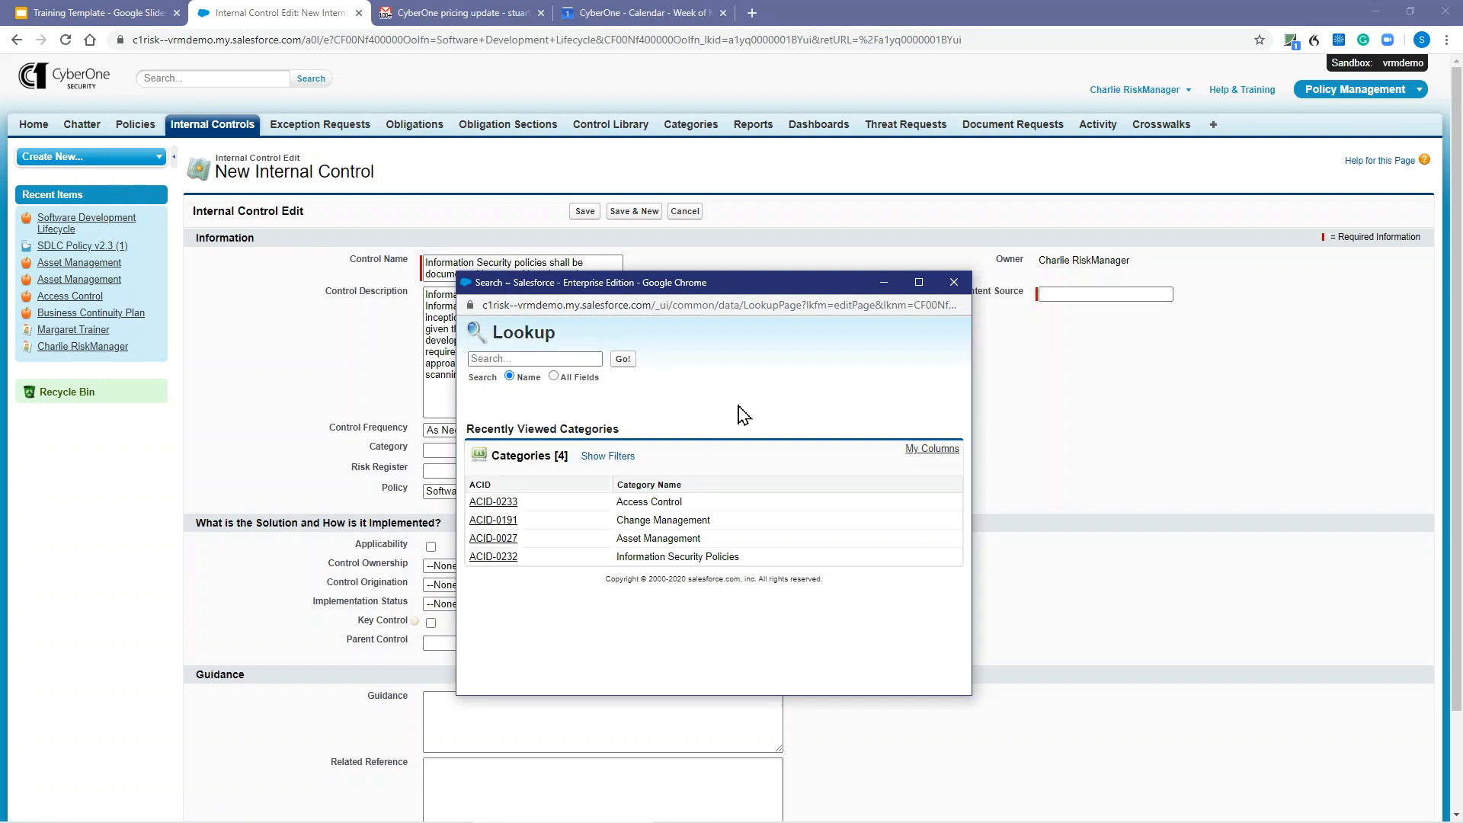
{"action": "left_click", "coordinate": [493, 557]}
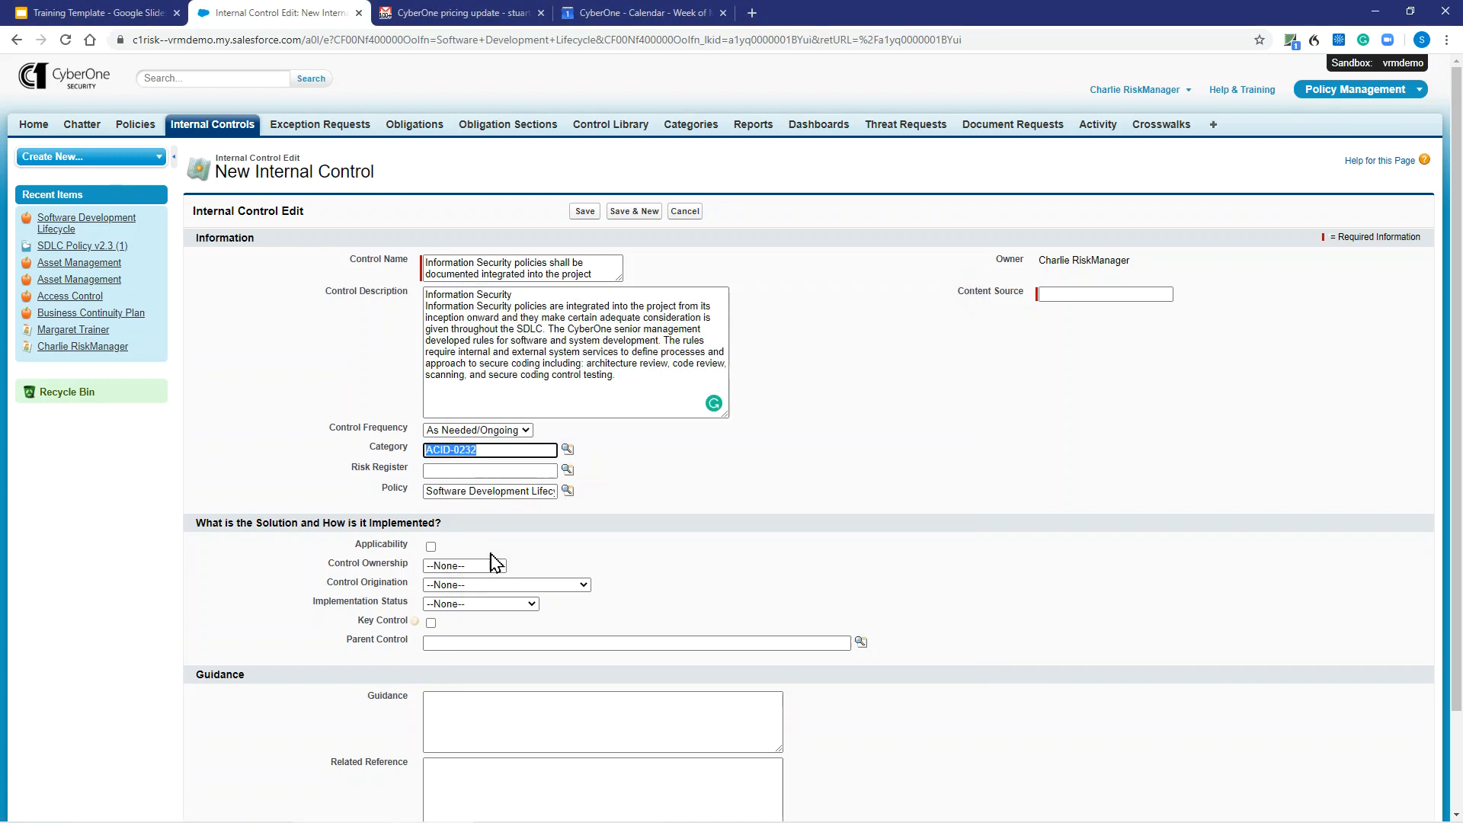
{"action": "left_click", "coordinate": [491, 471]}
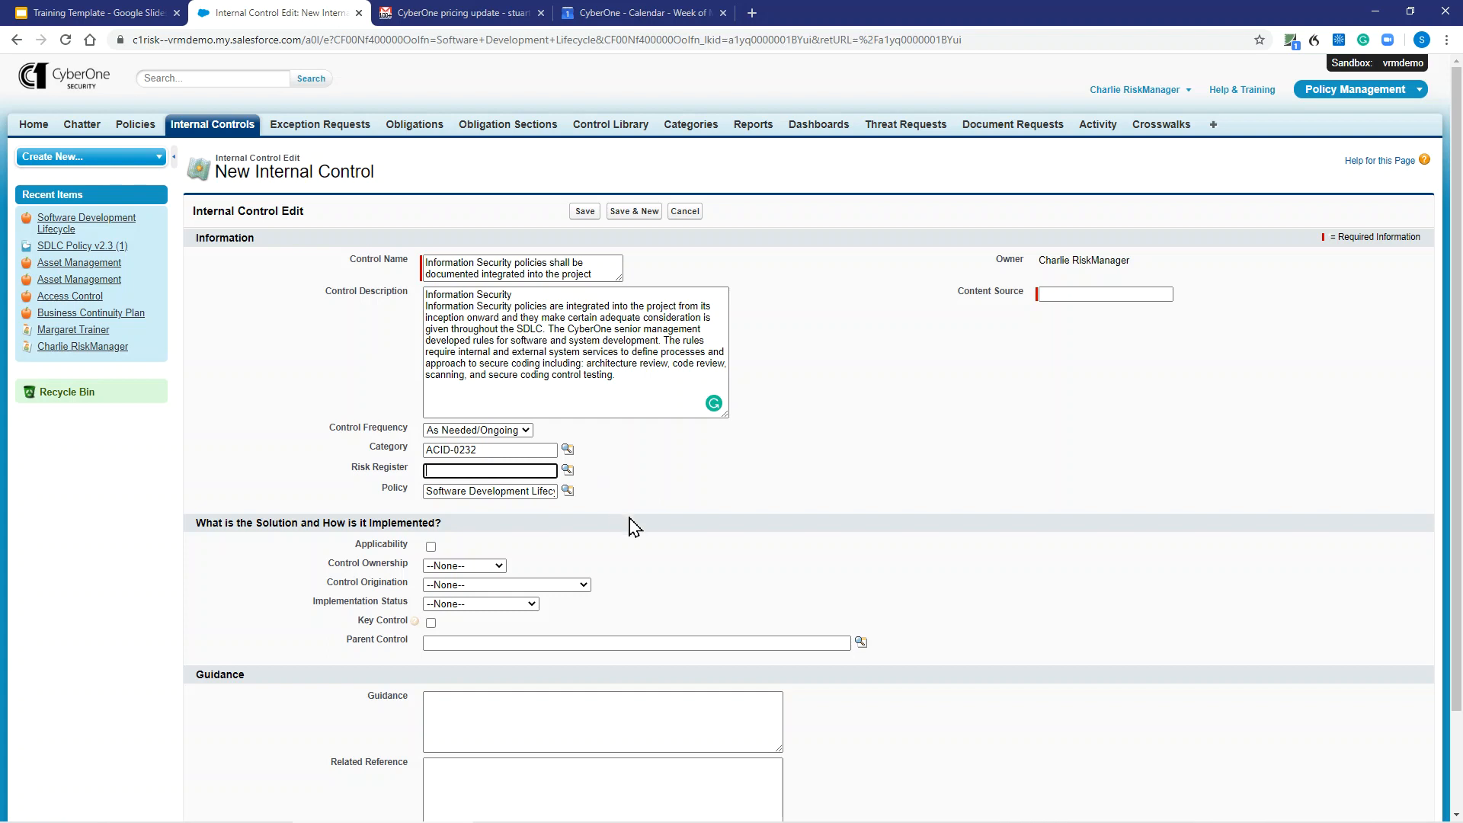
{"action": "left_click", "coordinate": [512, 492]}
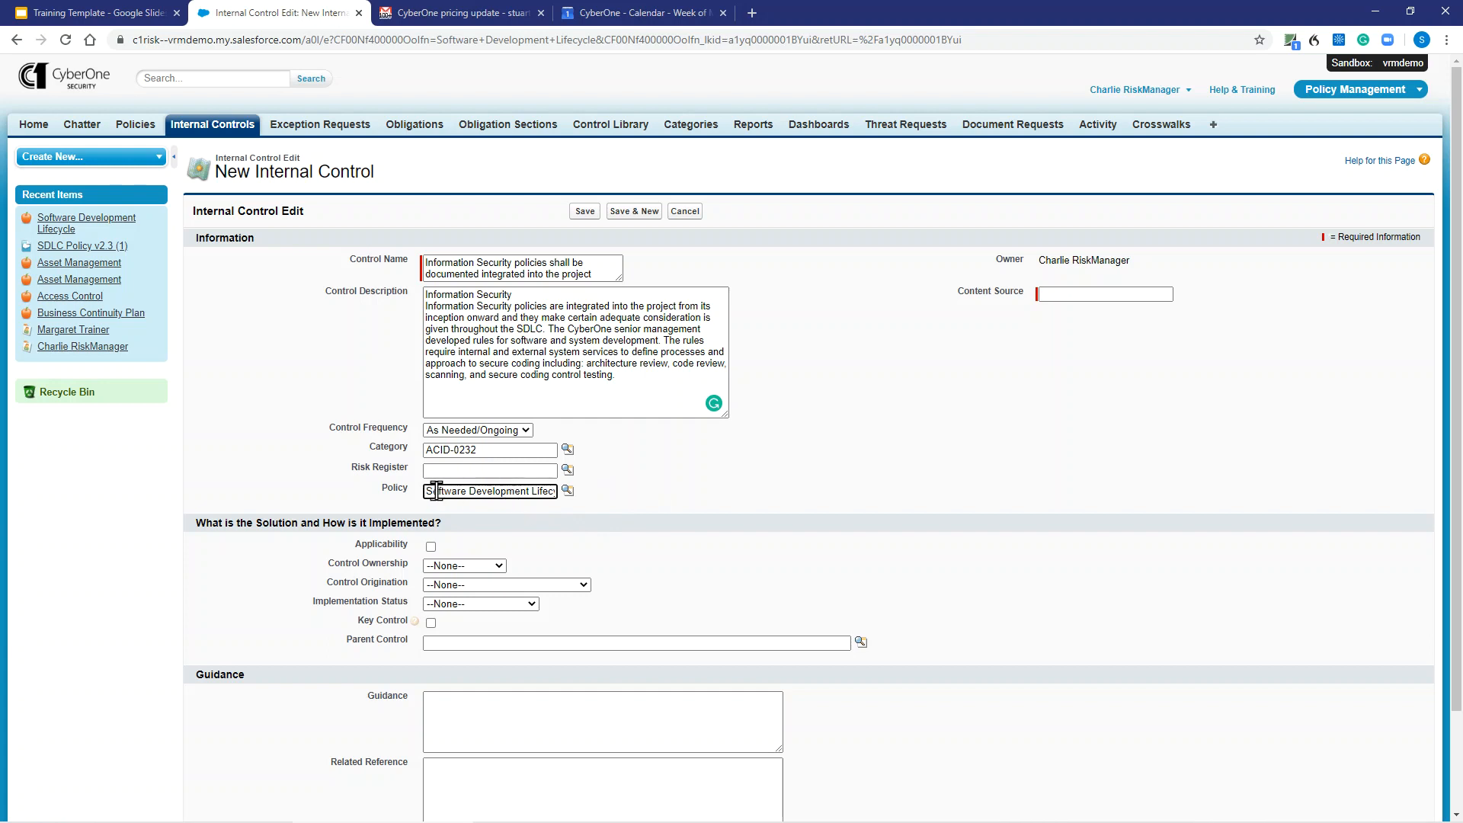
{"action": "left_click_drag", "start_coordinate": [425, 490], "coordinate": [561, 491]}
{"action": "left_click", "coordinate": [557, 523]}
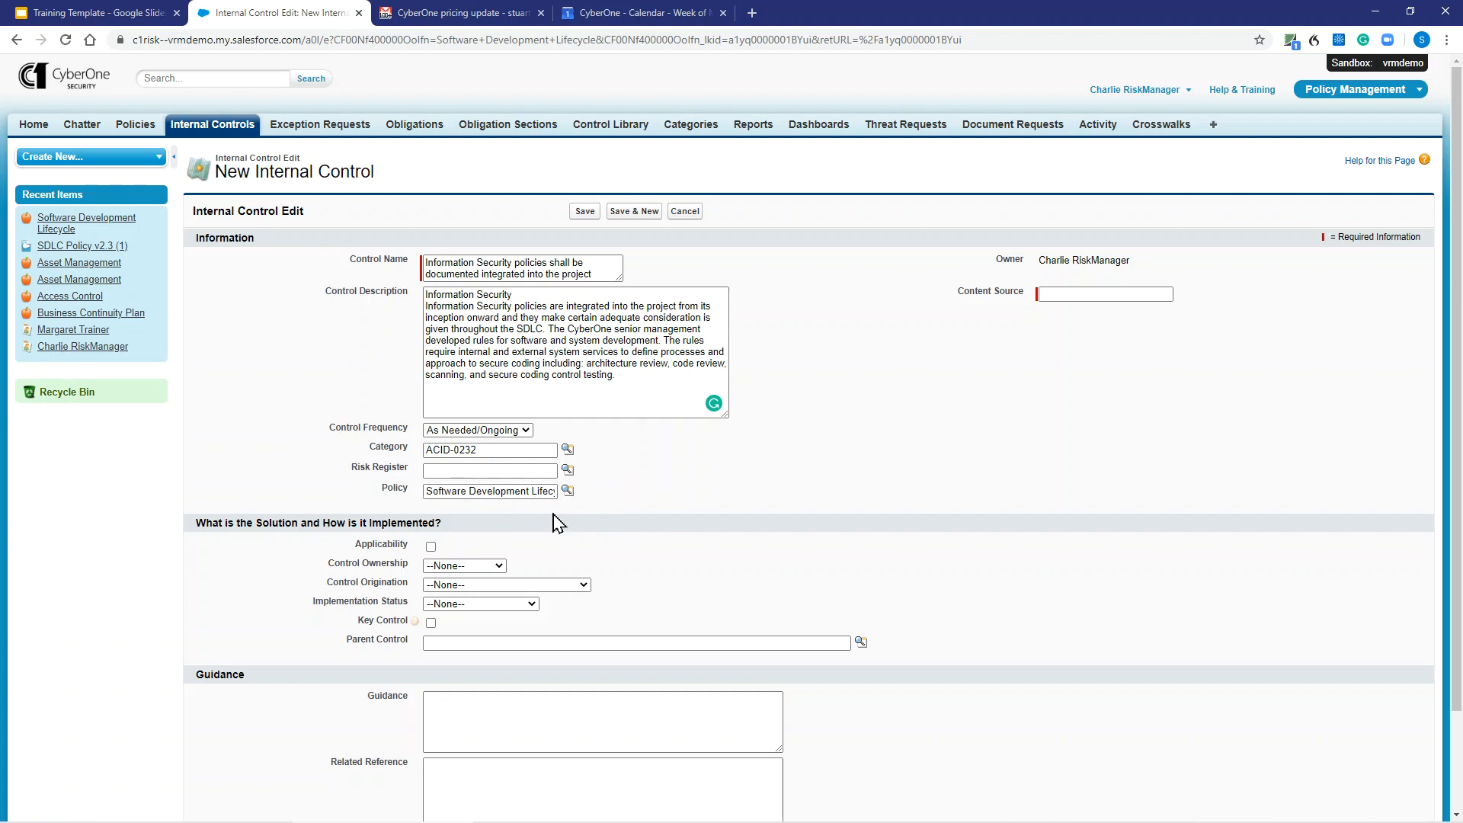
{"action": "left_click", "coordinate": [513, 494]}
- Set the Content Source to Demo.2020.IC.IS.01, and save the control while starting another new one
{"action": "left_click", "coordinate": [1073, 295]}
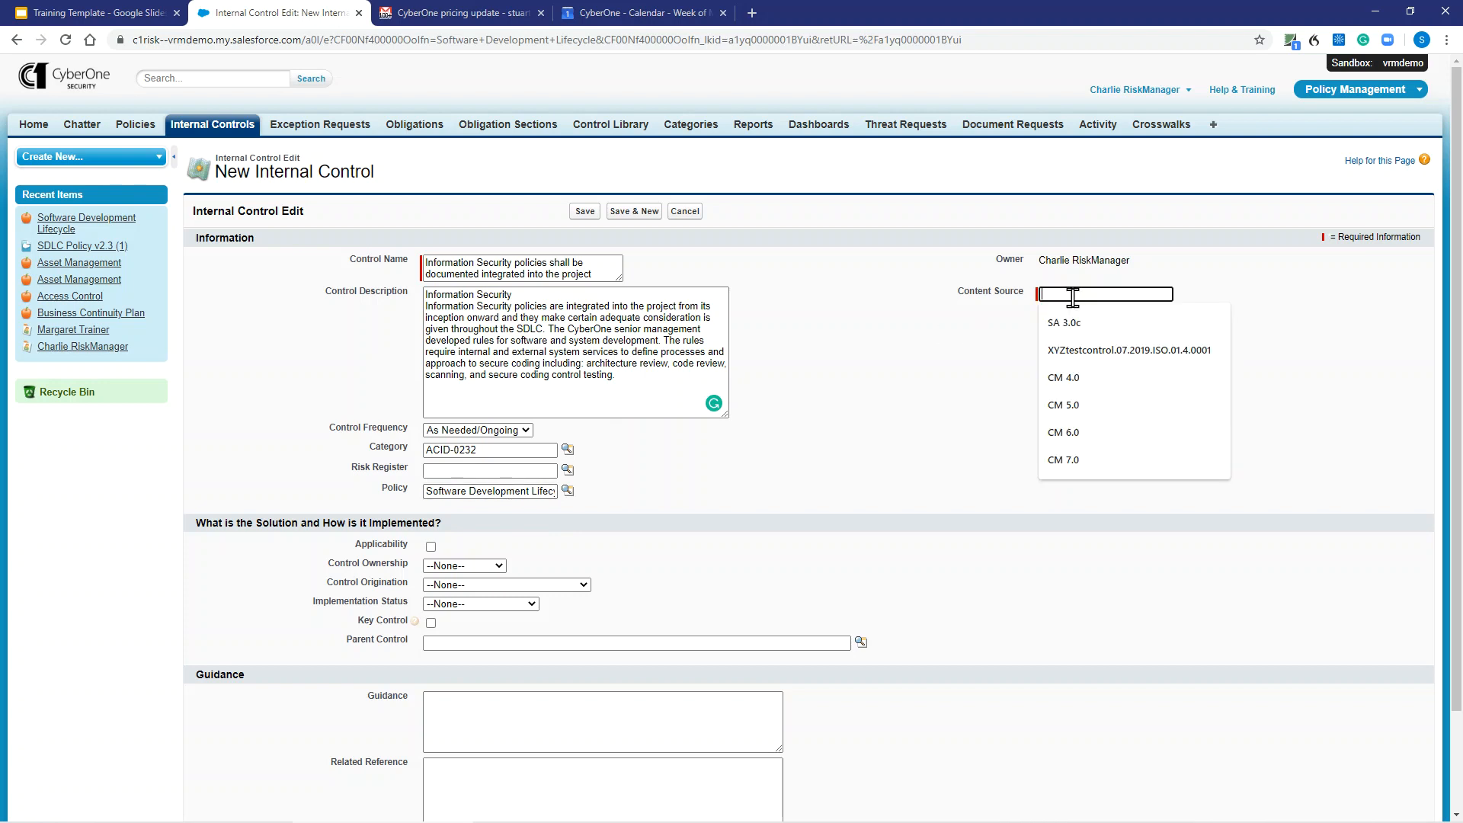
{"action": "type", "text": "Demo. 2020"}
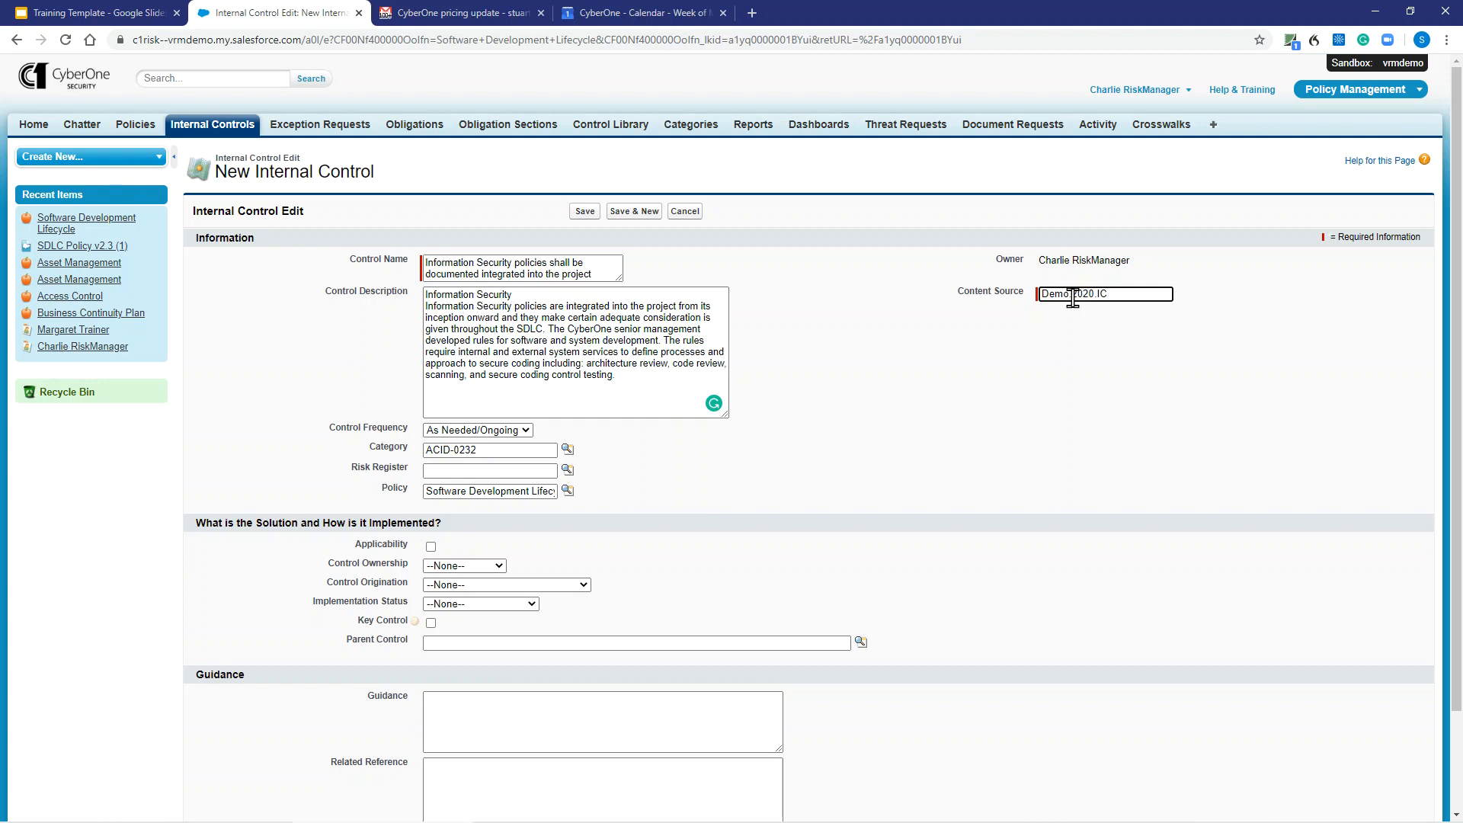
{"action": "type", "text": ".IC.IS.01"}
{"action": "left_click", "coordinate": [1102, 374]}
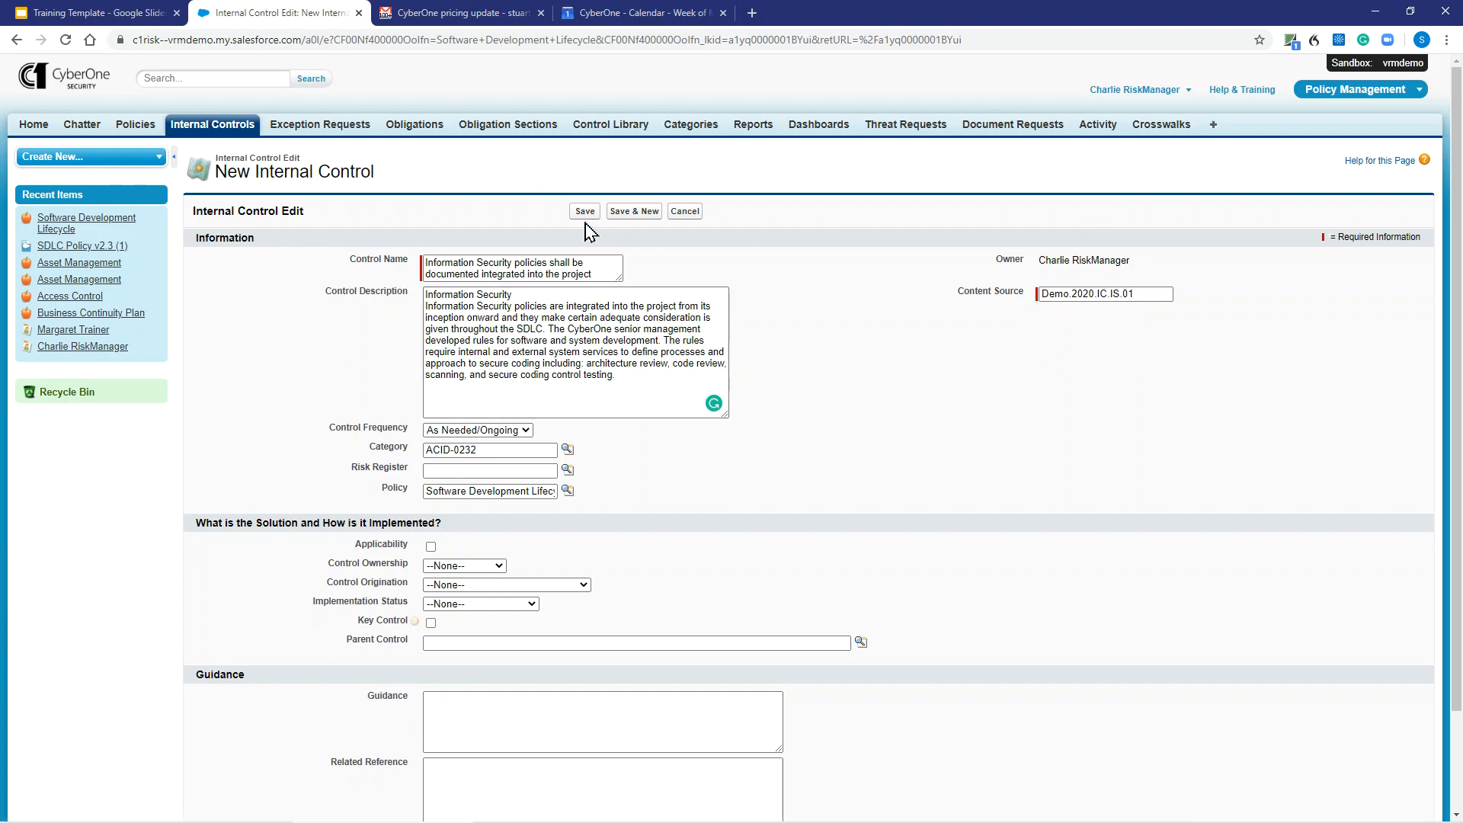
{"action": "left_click", "coordinate": [637, 221]}
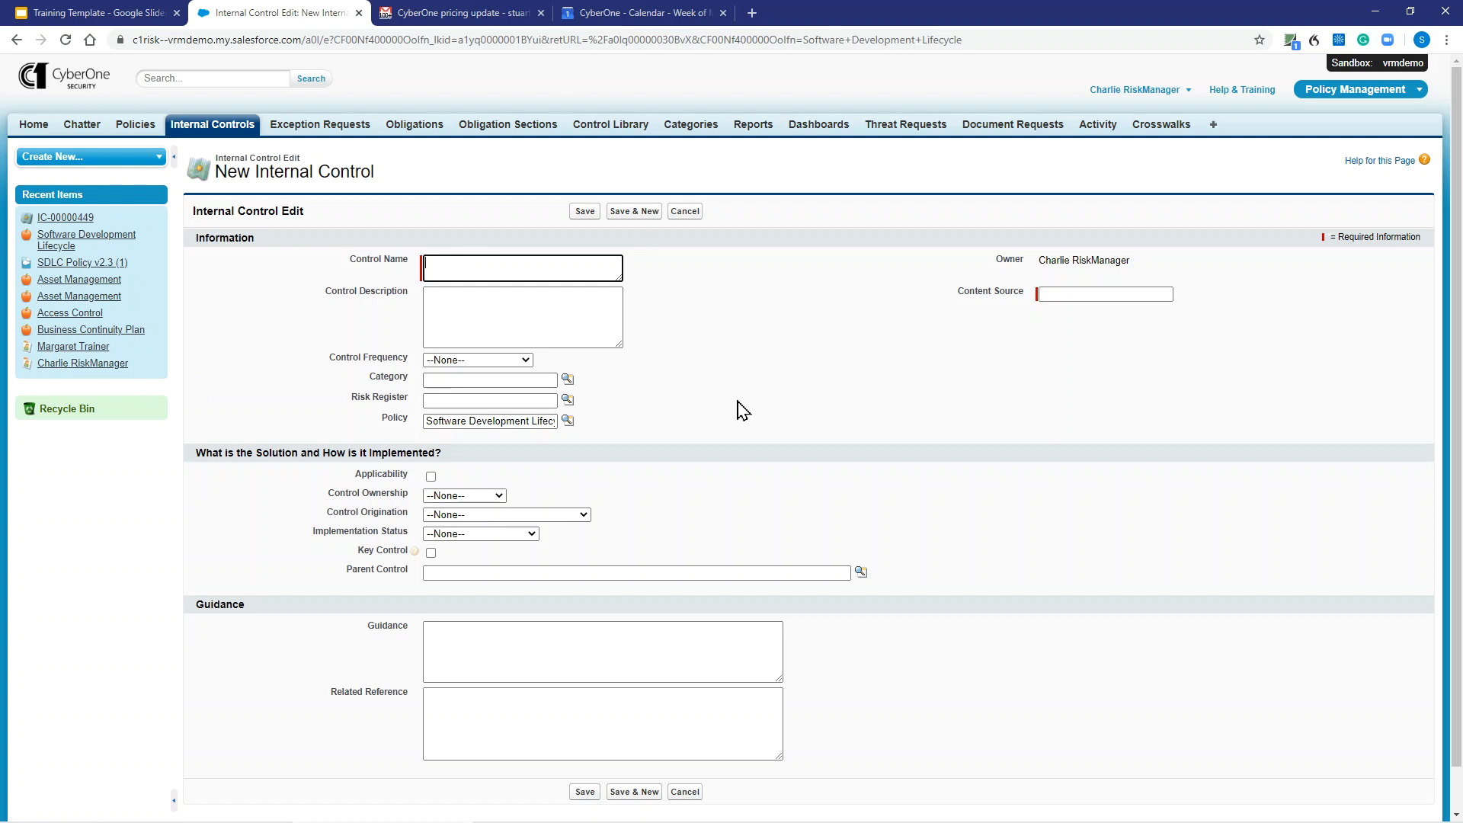
- Open the Software Development Lifecycle policy in a separate tab and copy its System Acquisition, Development and Maintenance Program Governance section
{"action": "middle_click", "coordinate": [133, 125]}
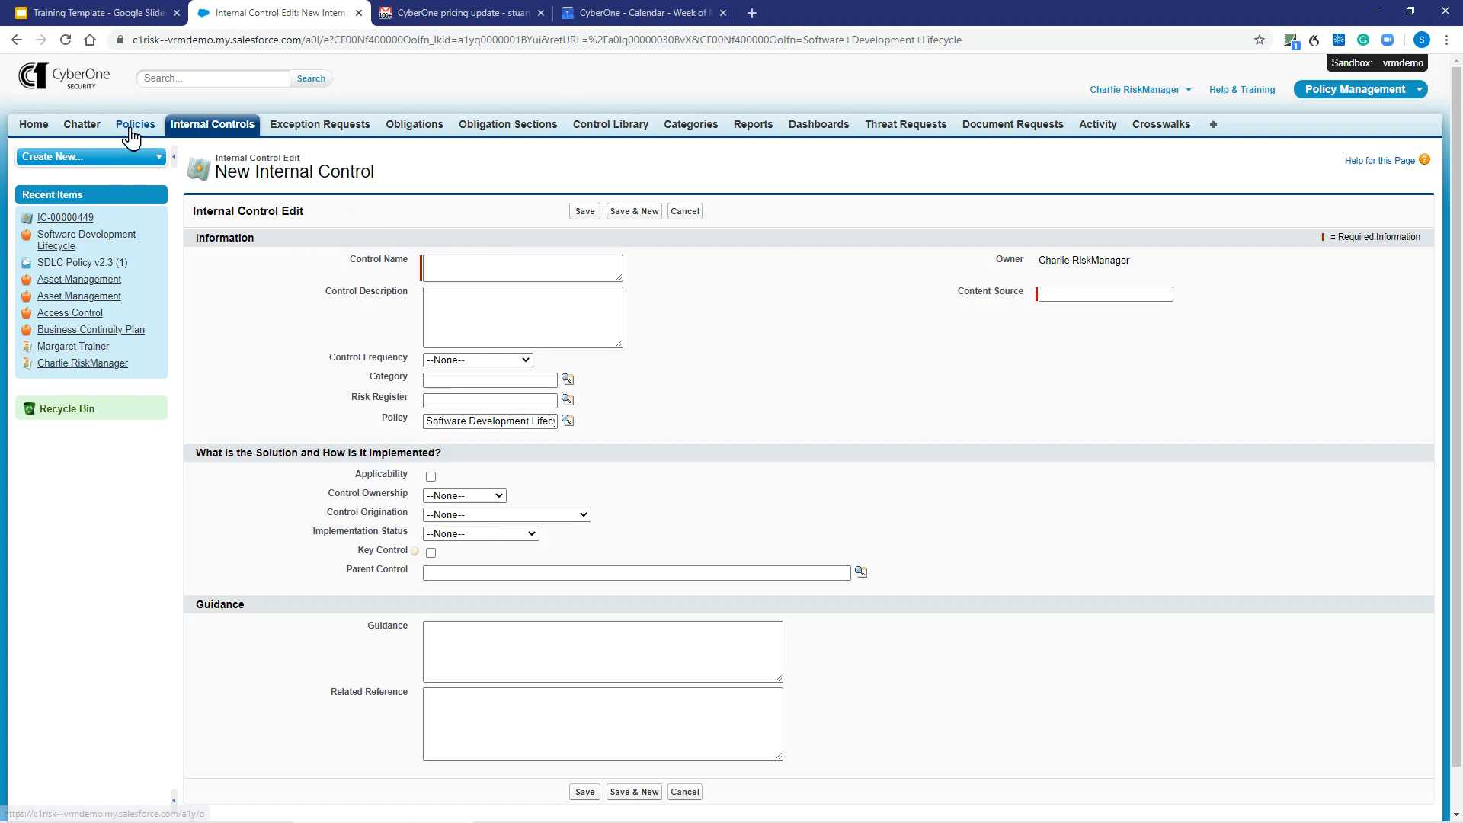
{"action": "left_click", "coordinate": [434, 10]}
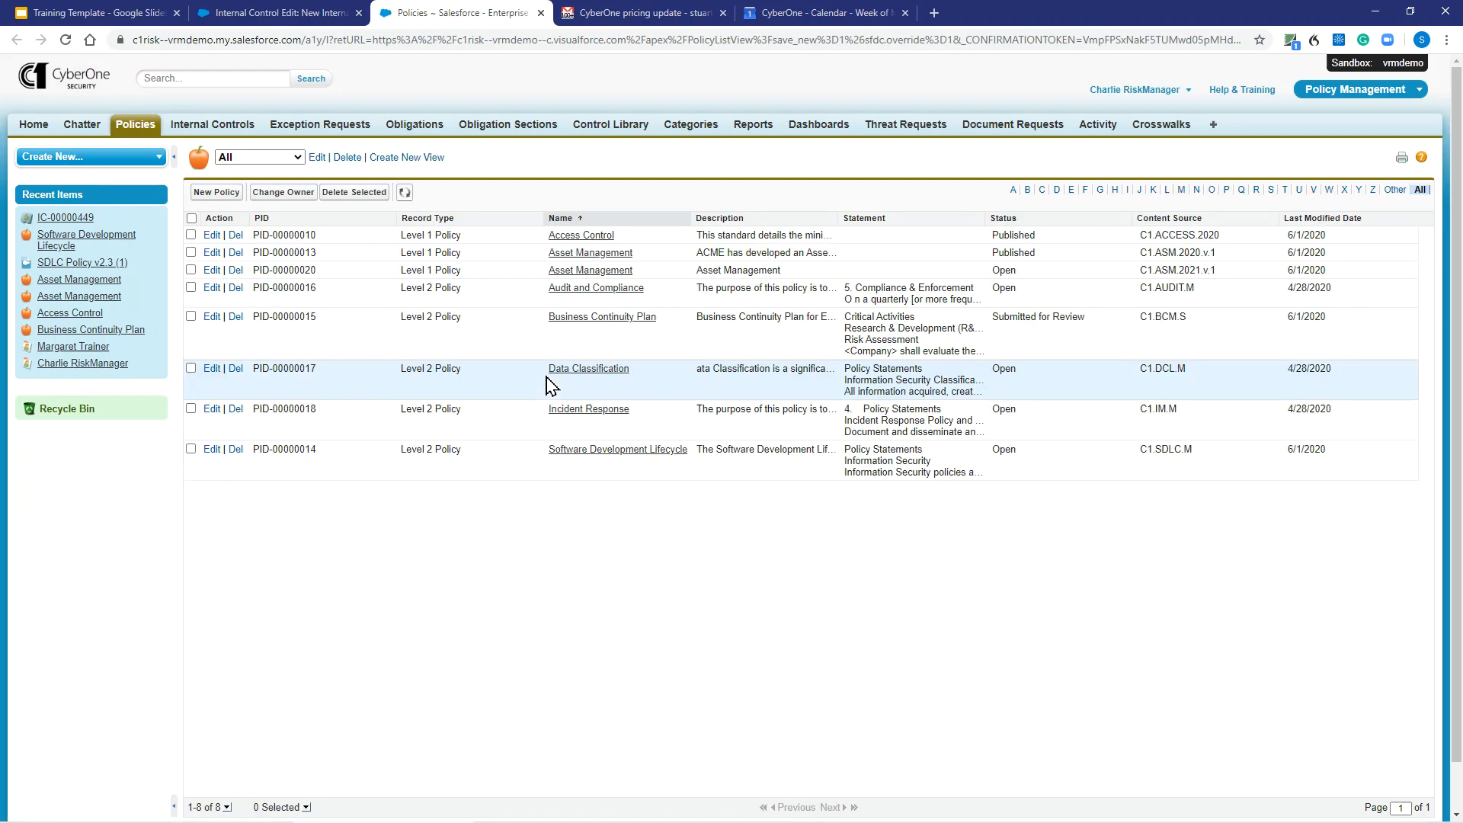
{"action": "left_click", "coordinate": [560, 450]}
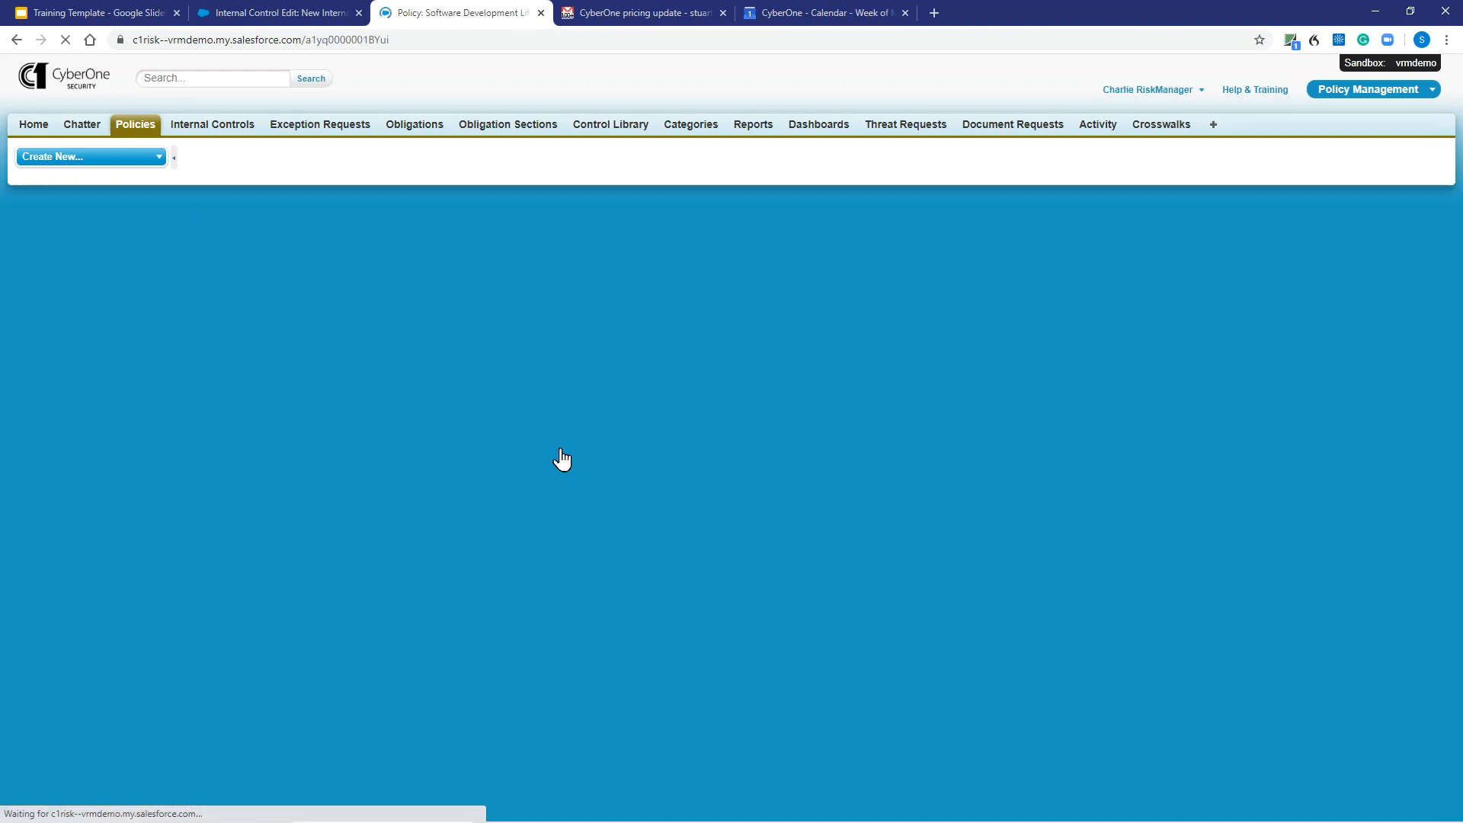
{"action": "scroll", "coordinate": [545, 585], "scroll_direction": "down", "scroll_amount": 3}
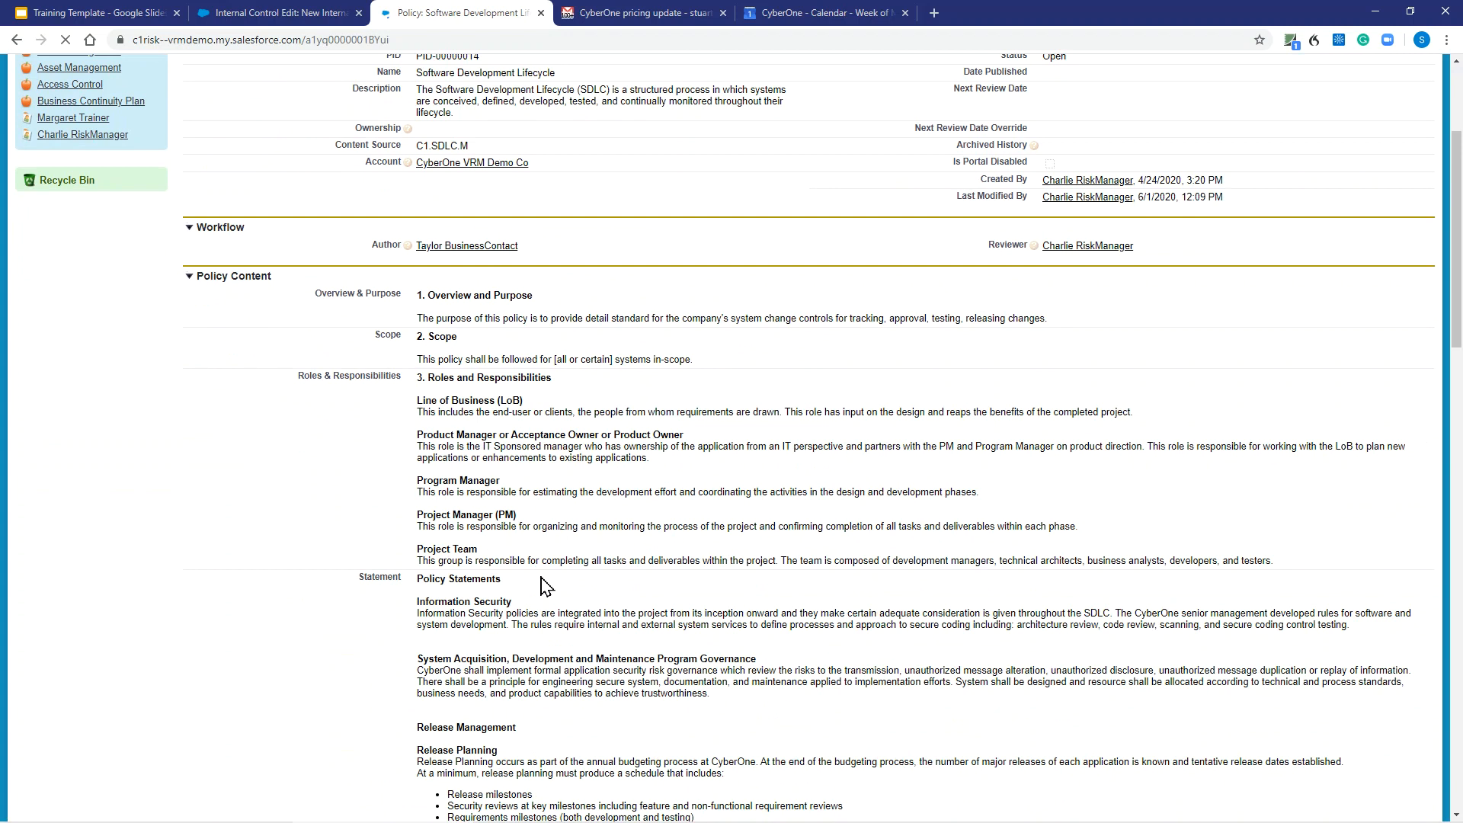
{"action": "left_click_drag", "start_coordinate": [745, 698], "coordinate": [417, 660]}
{"action": "key", "text": "ctrl+c"}
- Paste the copied governance section as the second internal control's Control Description and enlarge the field
{"action": "left_click", "coordinate": [288, 19]}
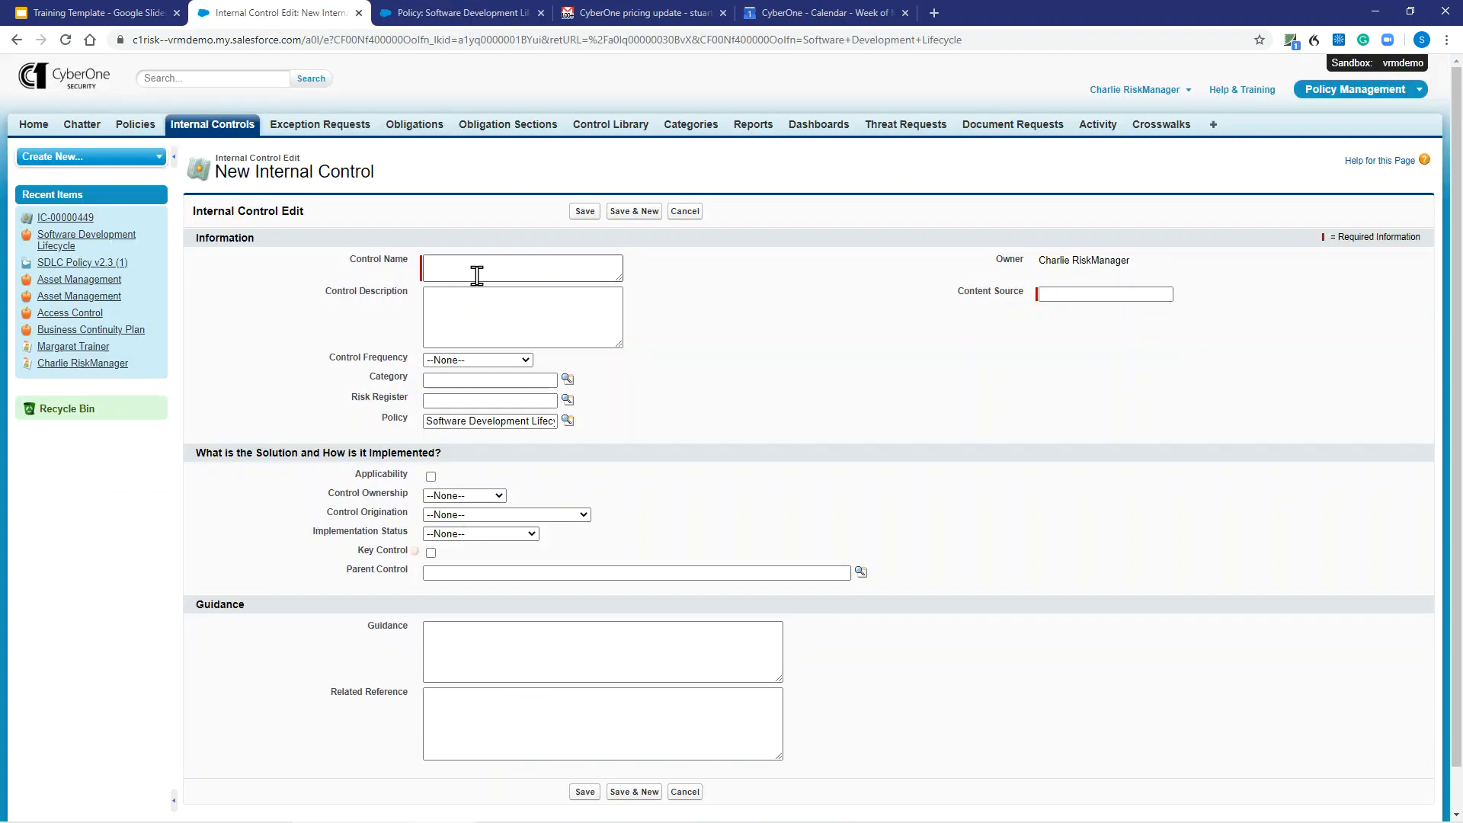
{"action": "left_click", "coordinate": [467, 298]}
{"action": "key", "text": "ctrl+v"}
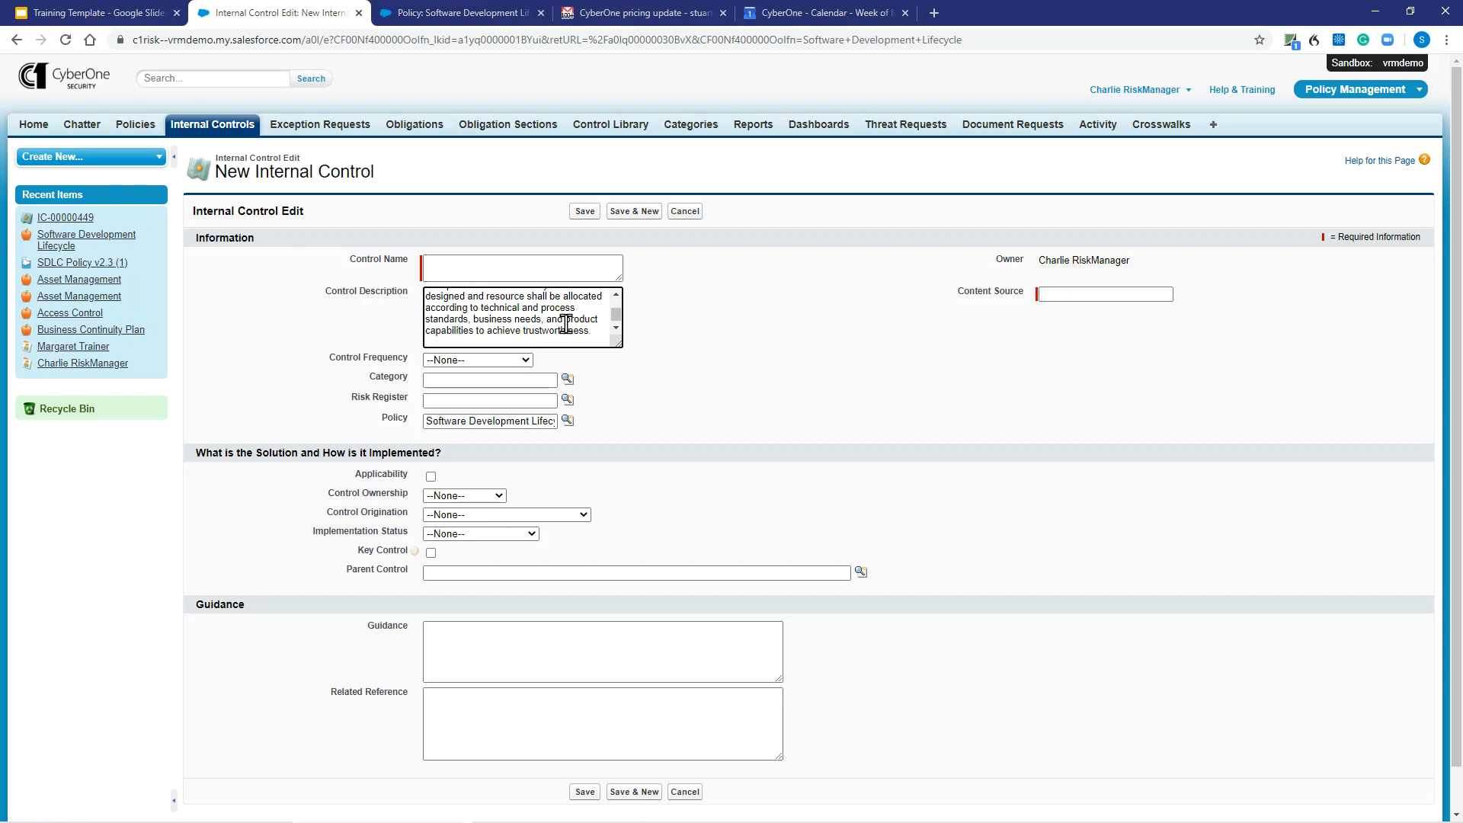
{"action": "left_click_drag", "start_coordinate": [620, 345], "coordinate": [676, 423]}
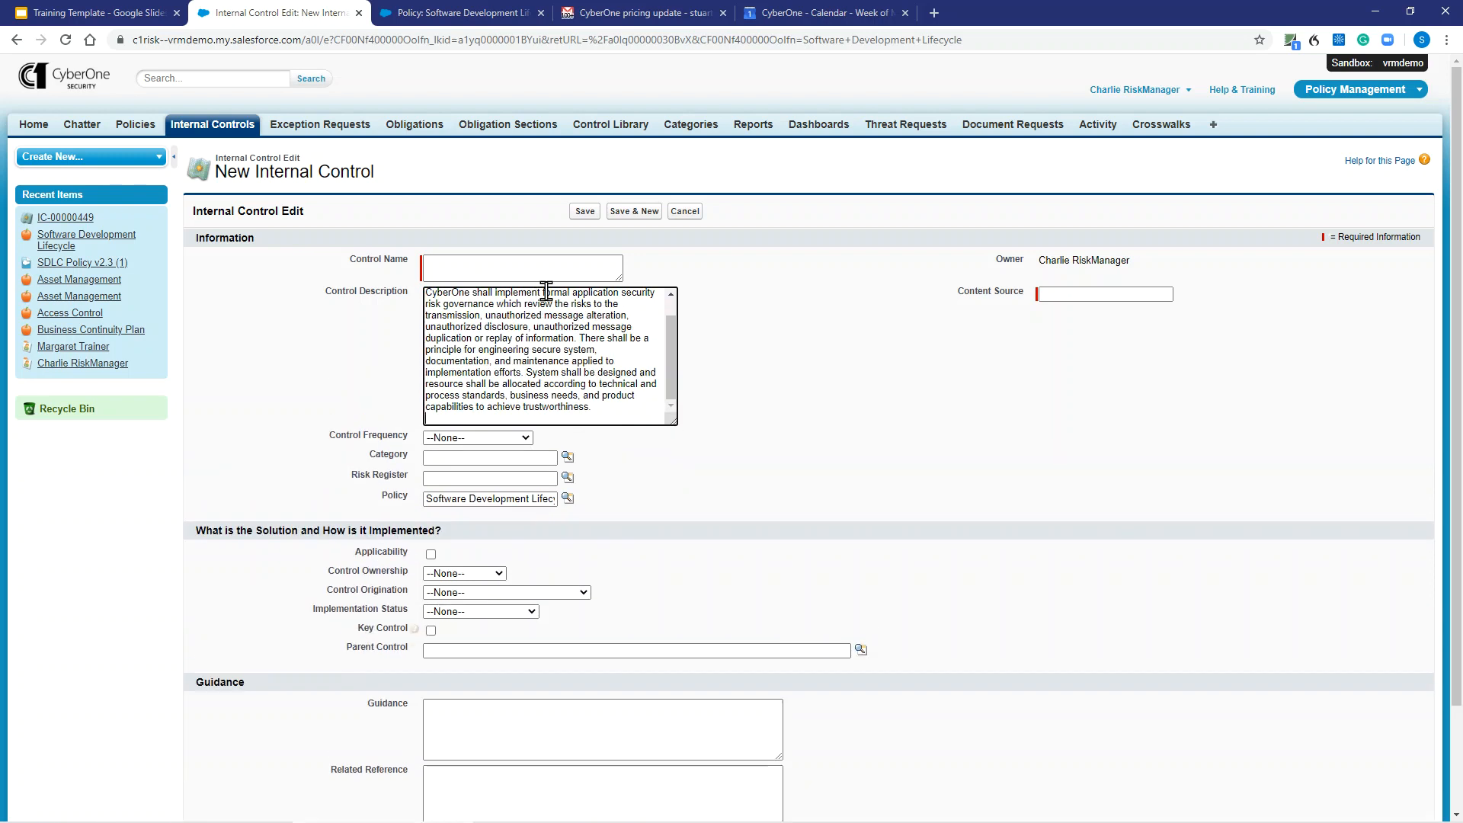
- Copy "CyberOne shall implement formal application security risk governance" from the Control Description into the Control Name
{"action": "left_click_drag", "start_coordinate": [656, 296], "coordinate": [429, 296]}
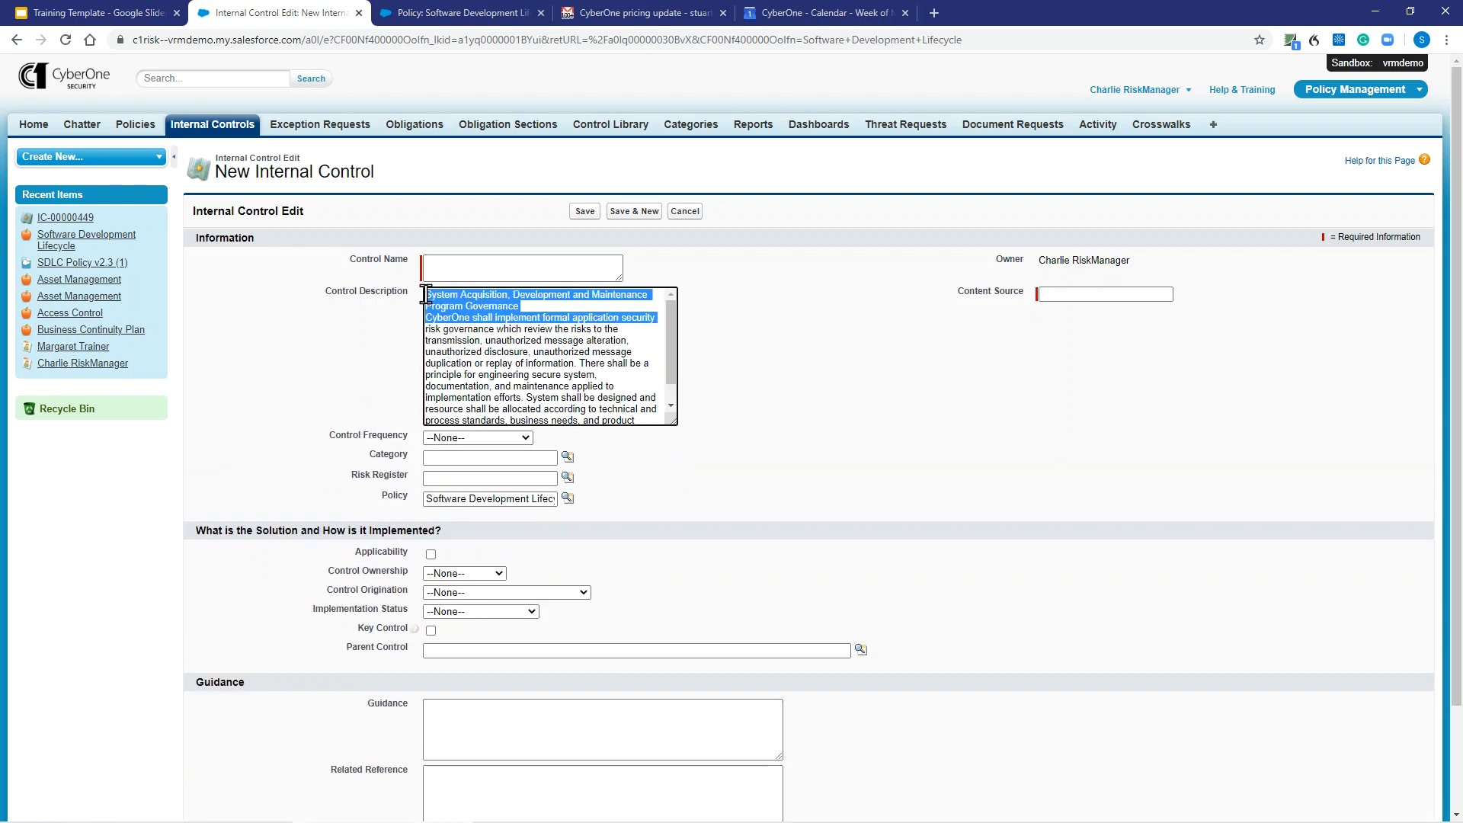
{"action": "left_click", "coordinate": [565, 322]}
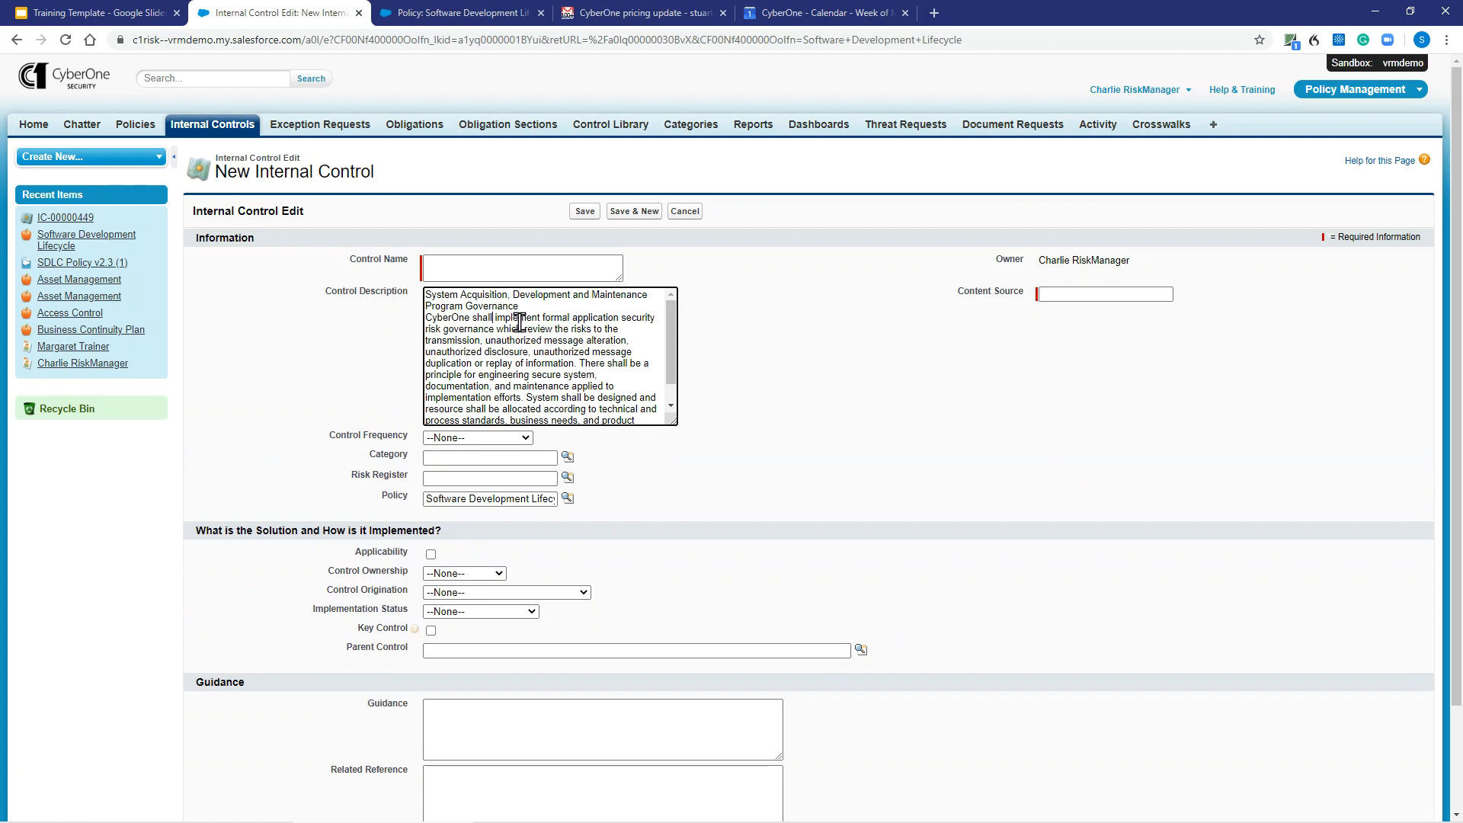
{"action": "left_click_drag", "start_coordinate": [494, 329], "coordinate": [421, 324]}
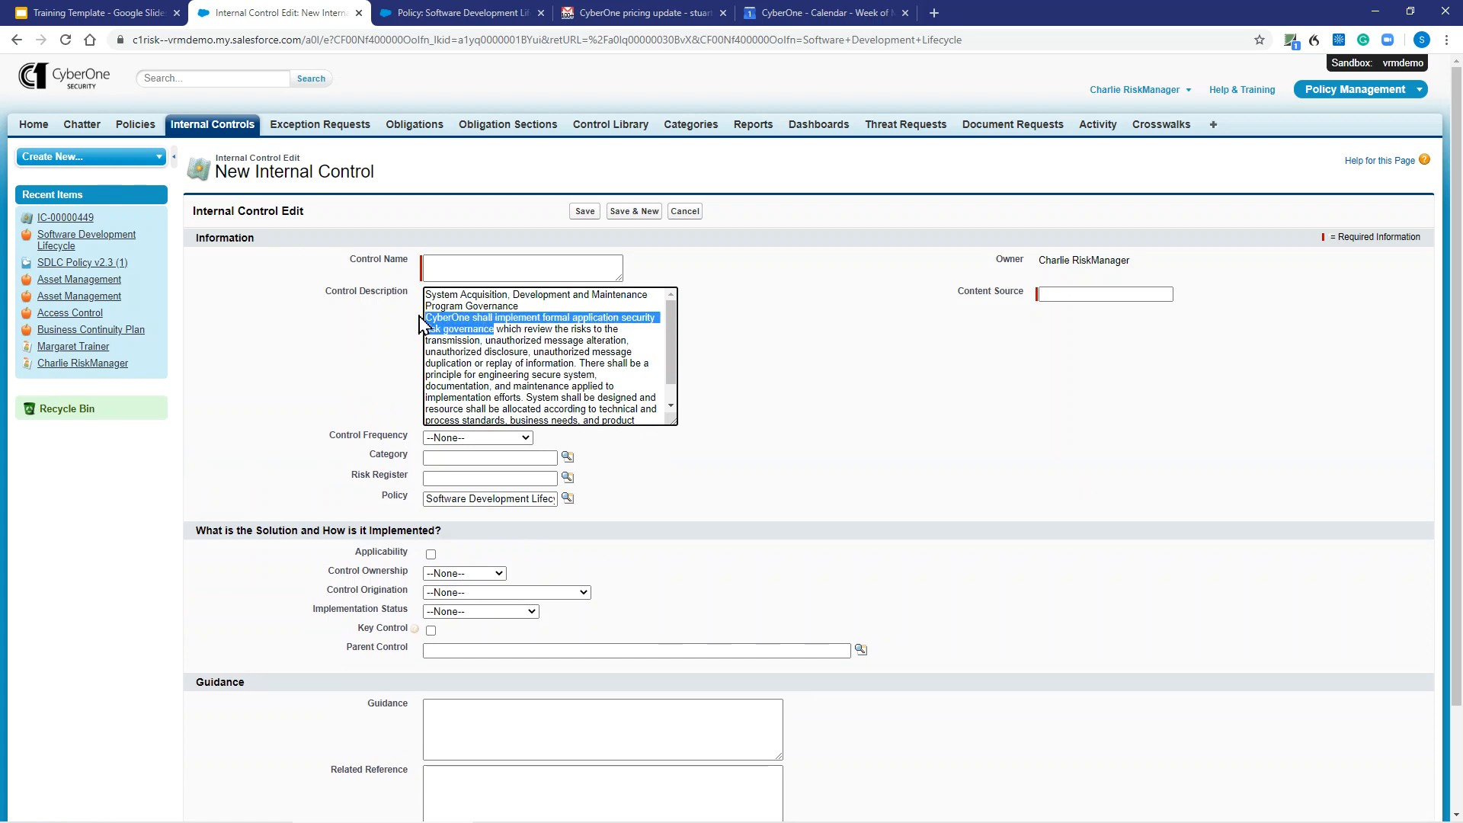
{"action": "key", "text": "ctrl+c"}
{"action": "left_click", "coordinate": [491, 266]}
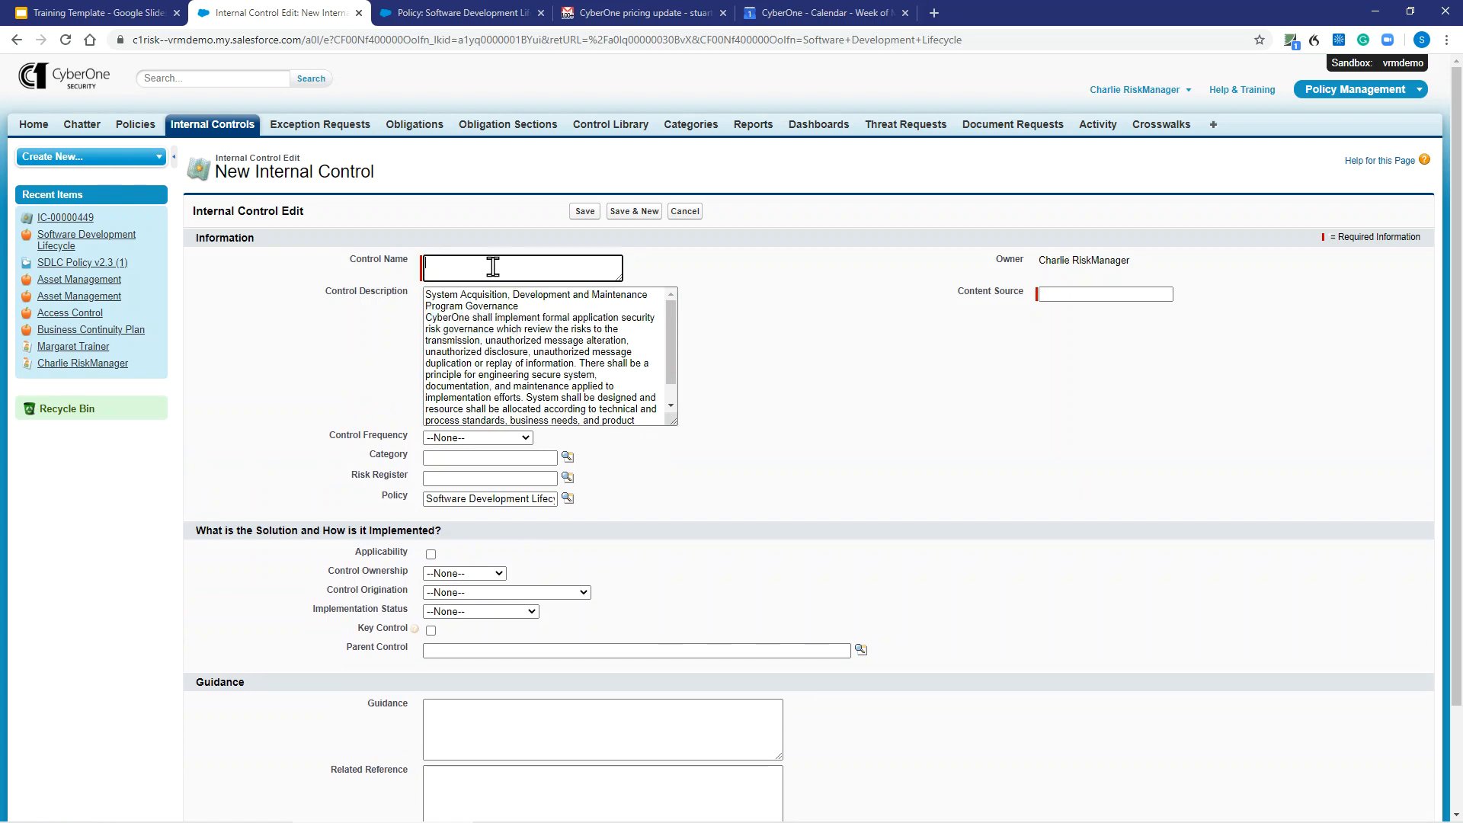
{"action": "key", "text": "ctrl+v"}
- Set the new internal control's Content Source to Demo.2020.IC.IS.02
{"action": "left_click", "coordinate": [1065, 294]}
{"action": "type", "text": "Dem"}
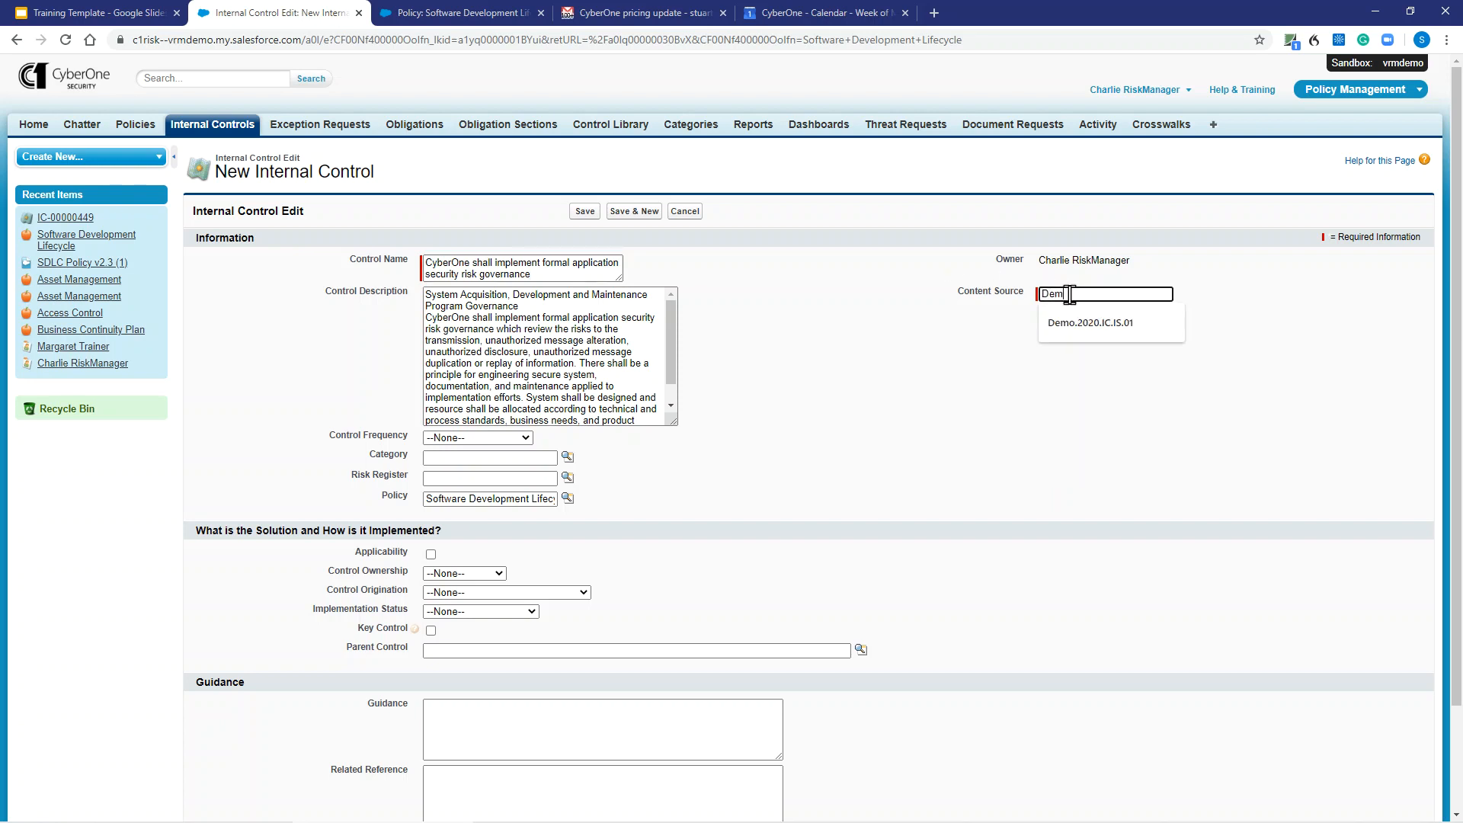
{"action": "left_click", "coordinate": [1100, 328]}
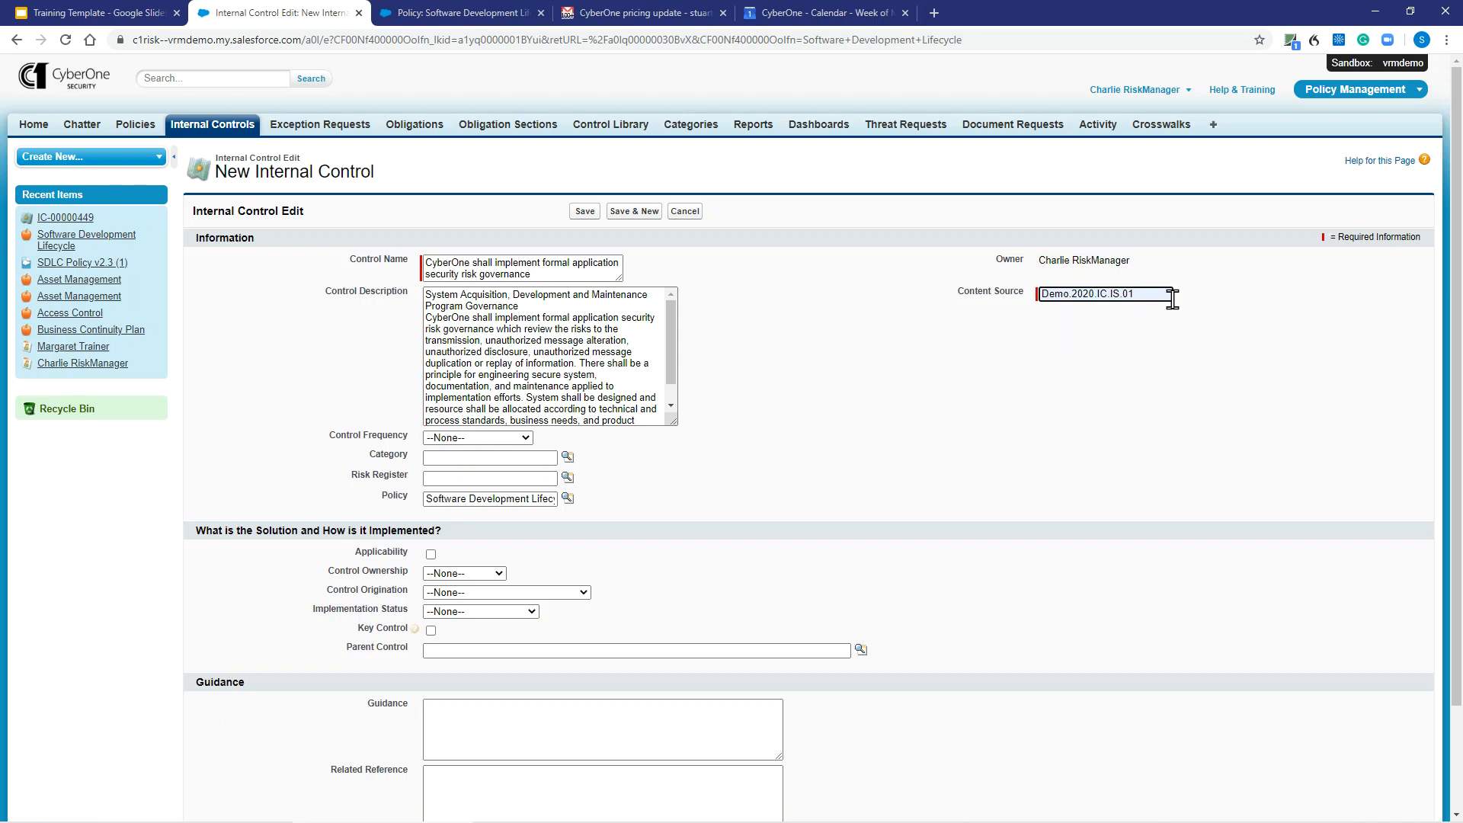
{"action": "key", "text": "BackSpace"}
{"action": "type", "text": "2"}
{"action": "left_click", "coordinate": [1074, 343]}
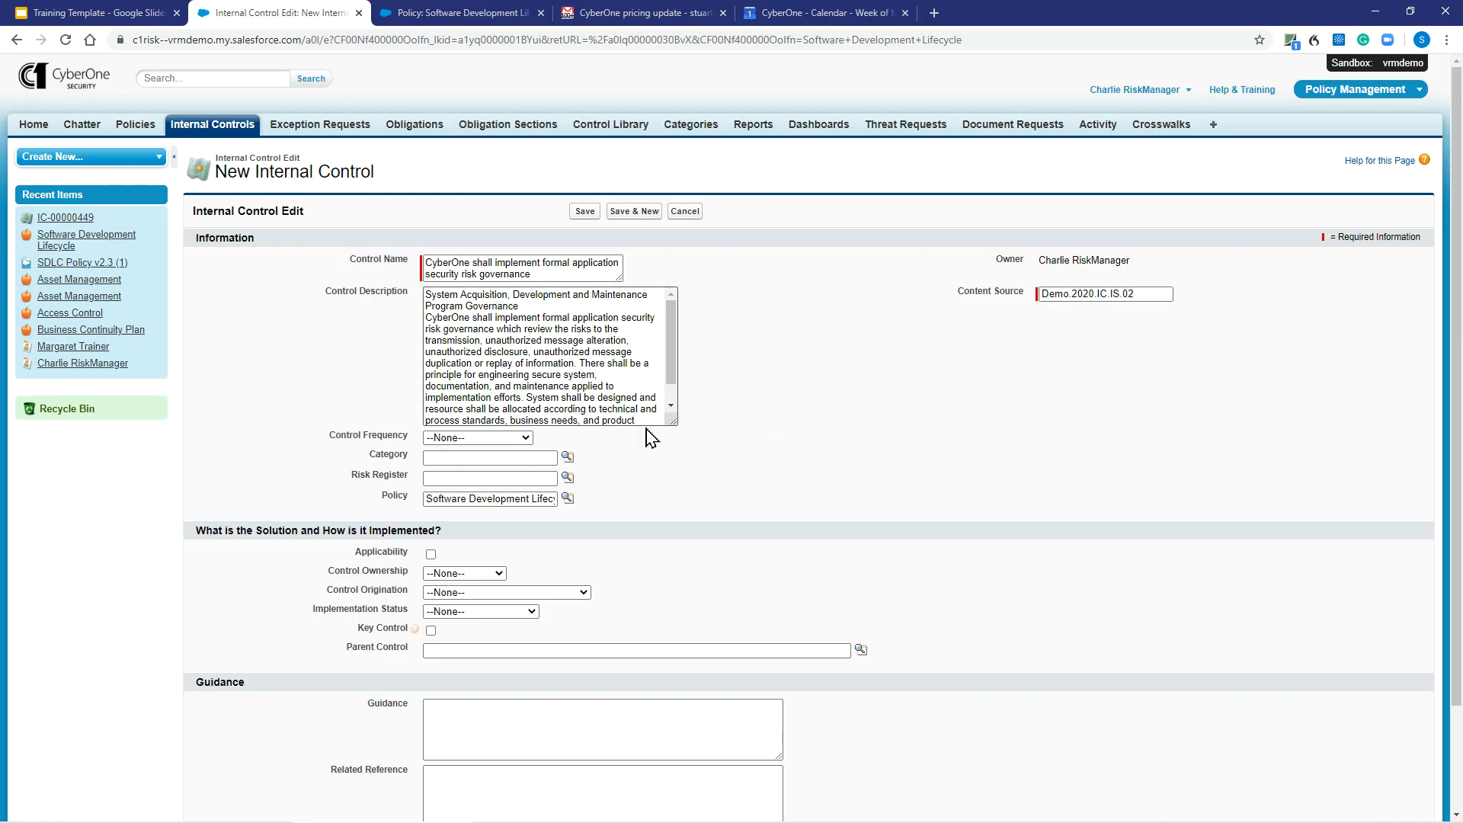
- Look up the Information Security Policies category, ACID-0232, and set the Control Frequency to As Needed/Ongoing
{"action": "left_click", "coordinate": [568, 457]}
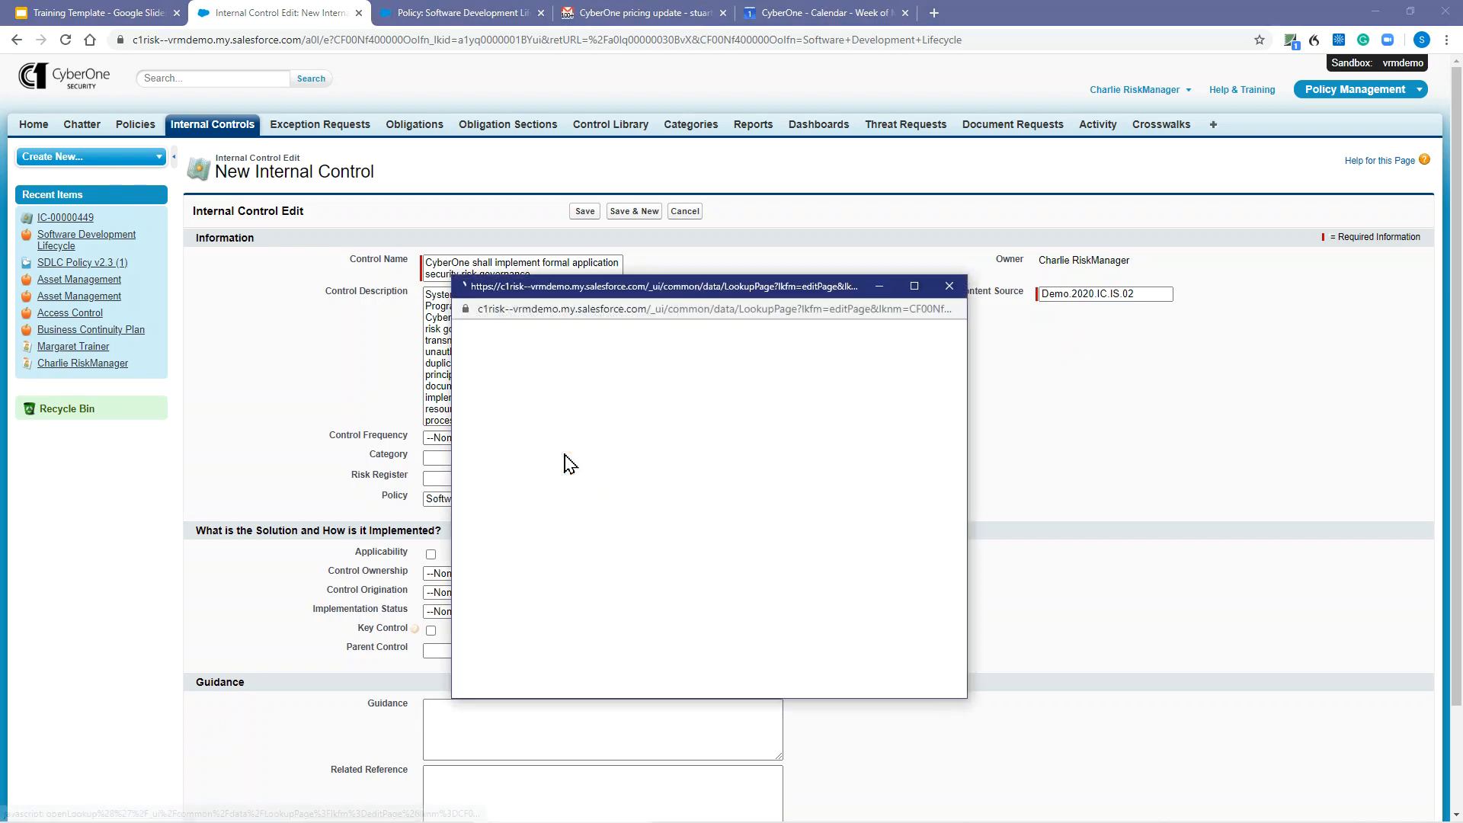
{"action": "left_click", "coordinate": [764, 395]}
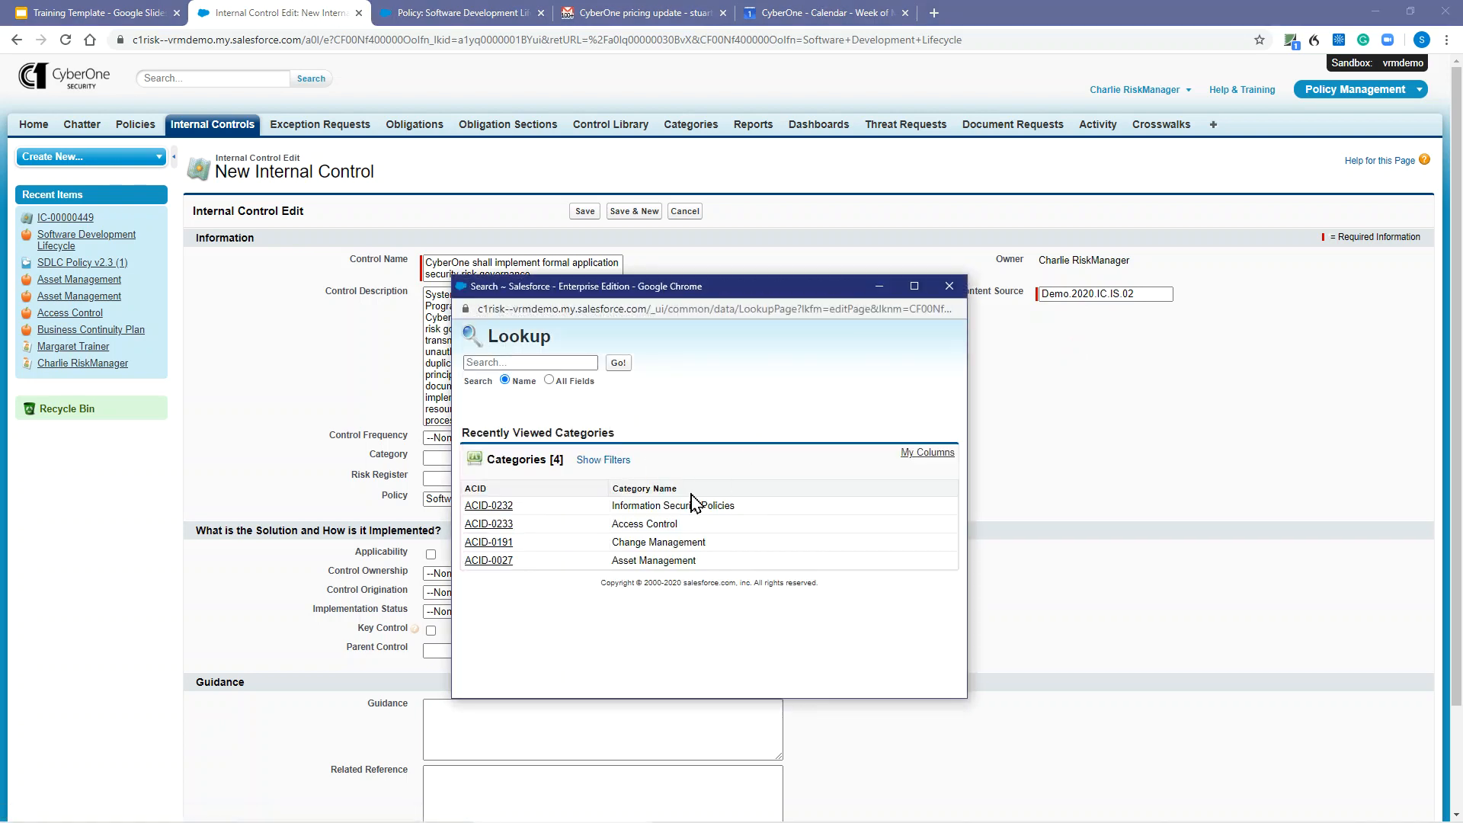
{"action": "left_click", "coordinate": [490, 506]}
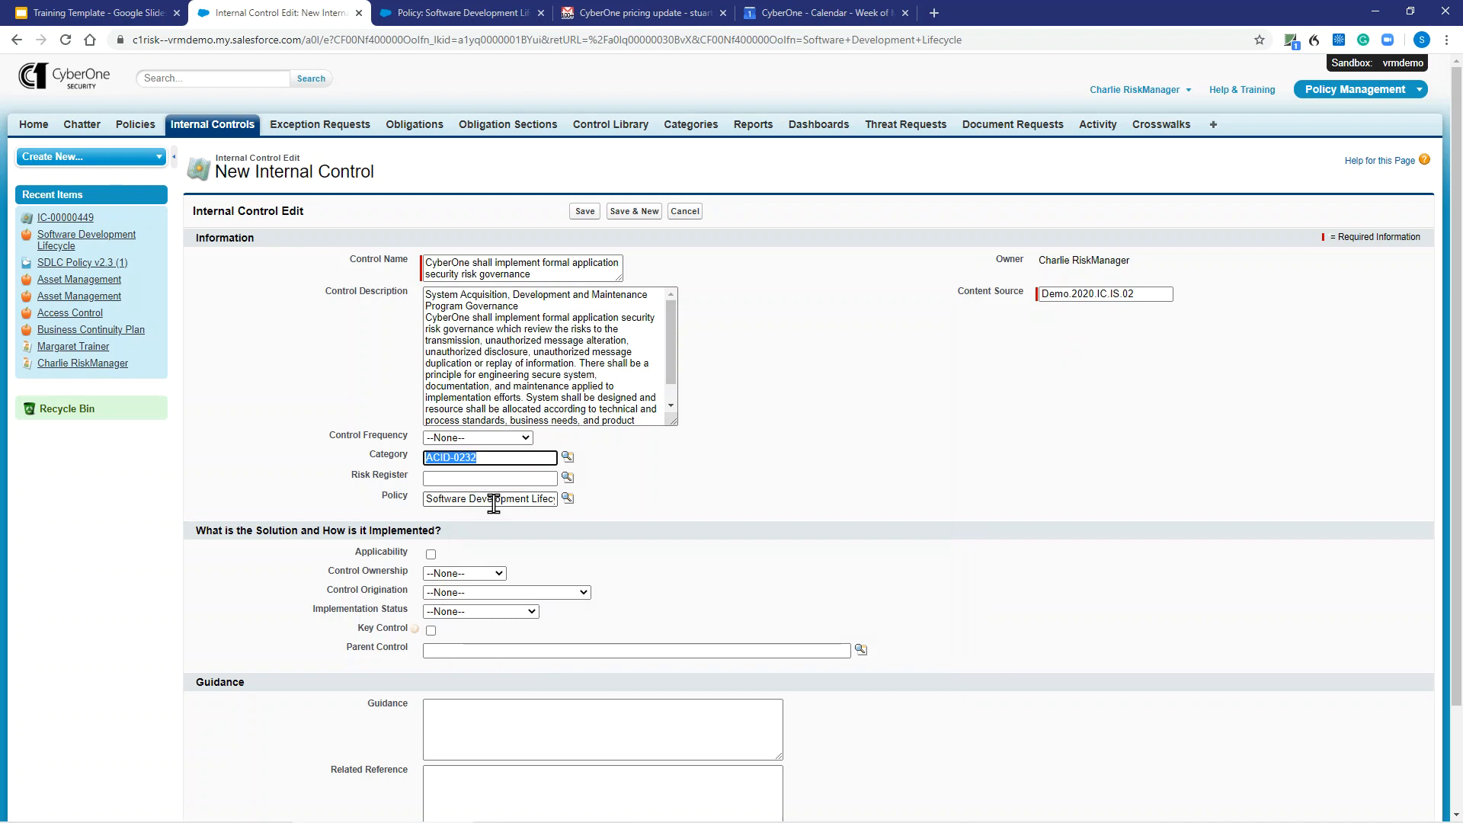
{"action": "left_click", "coordinate": [486, 438]}
{"action": "left_click", "coordinate": [481, 479]}
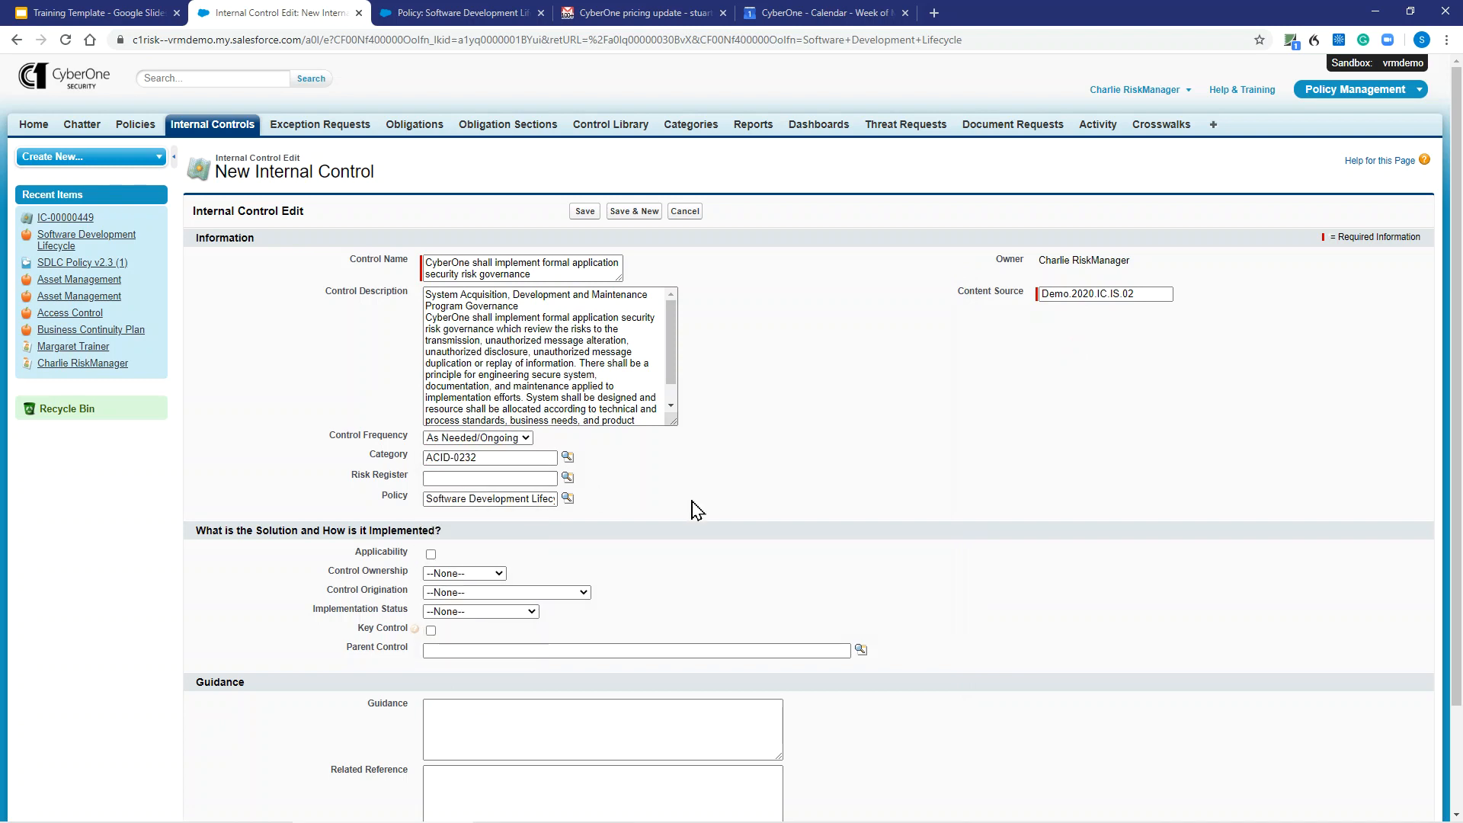
- Save the internal control and open its linked Software Development Lifecycle policy to check the related internal controls
{"action": "left_click", "coordinate": [586, 212]}
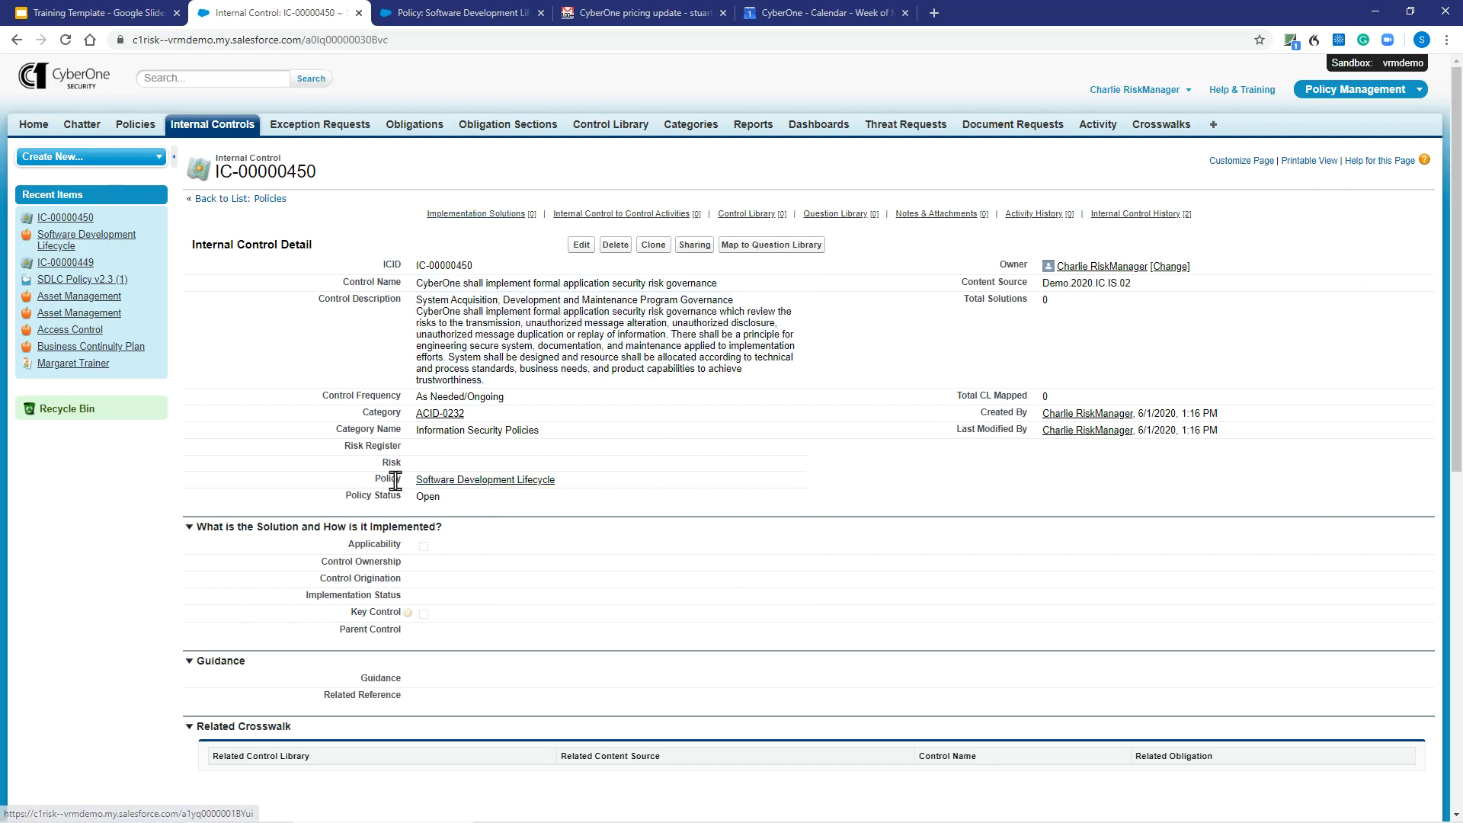
{"action": "left_click", "coordinate": [445, 481]}
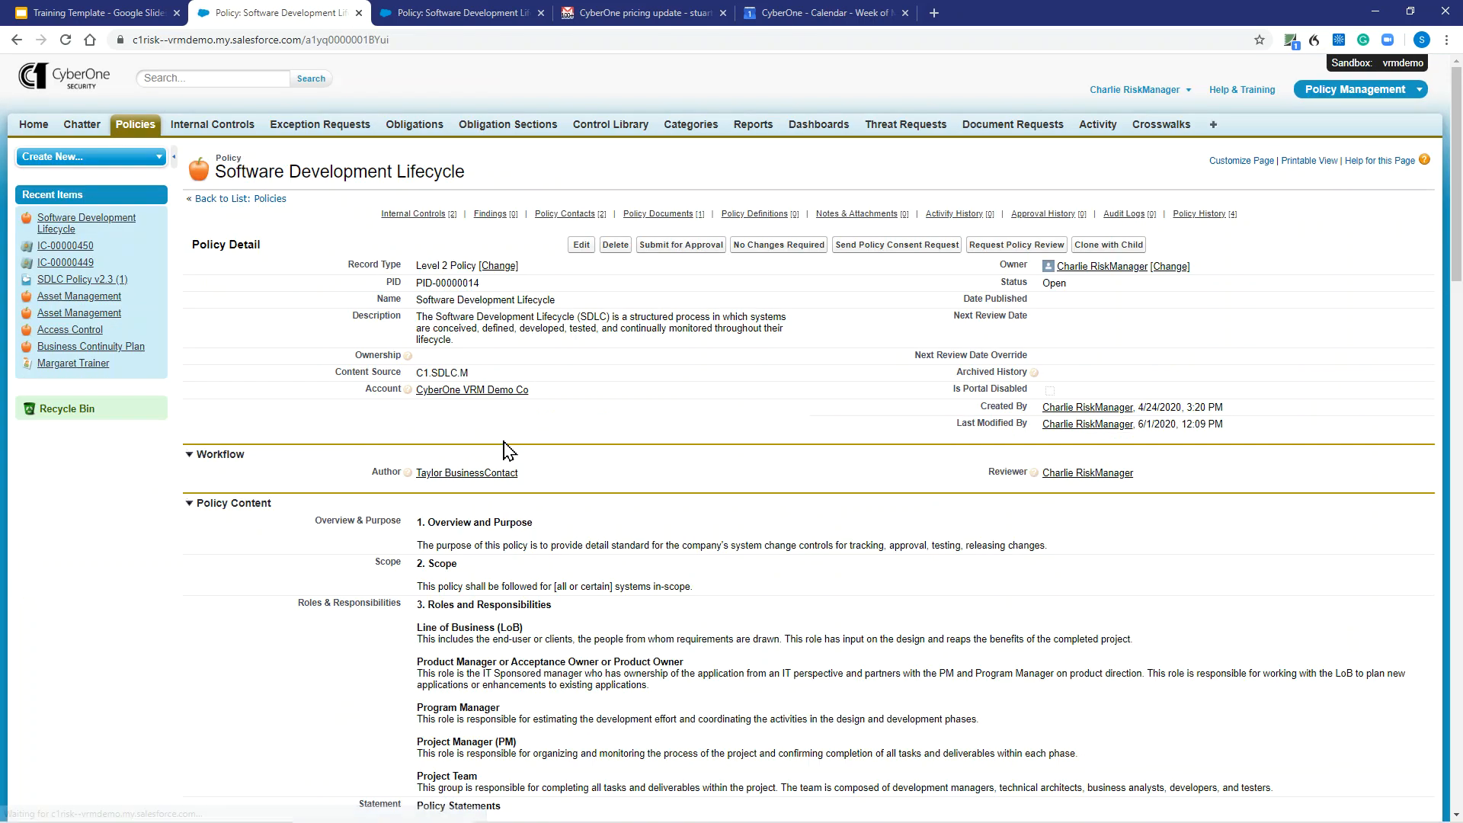
{"action": "mouse_move", "coordinate": [421, 218]}
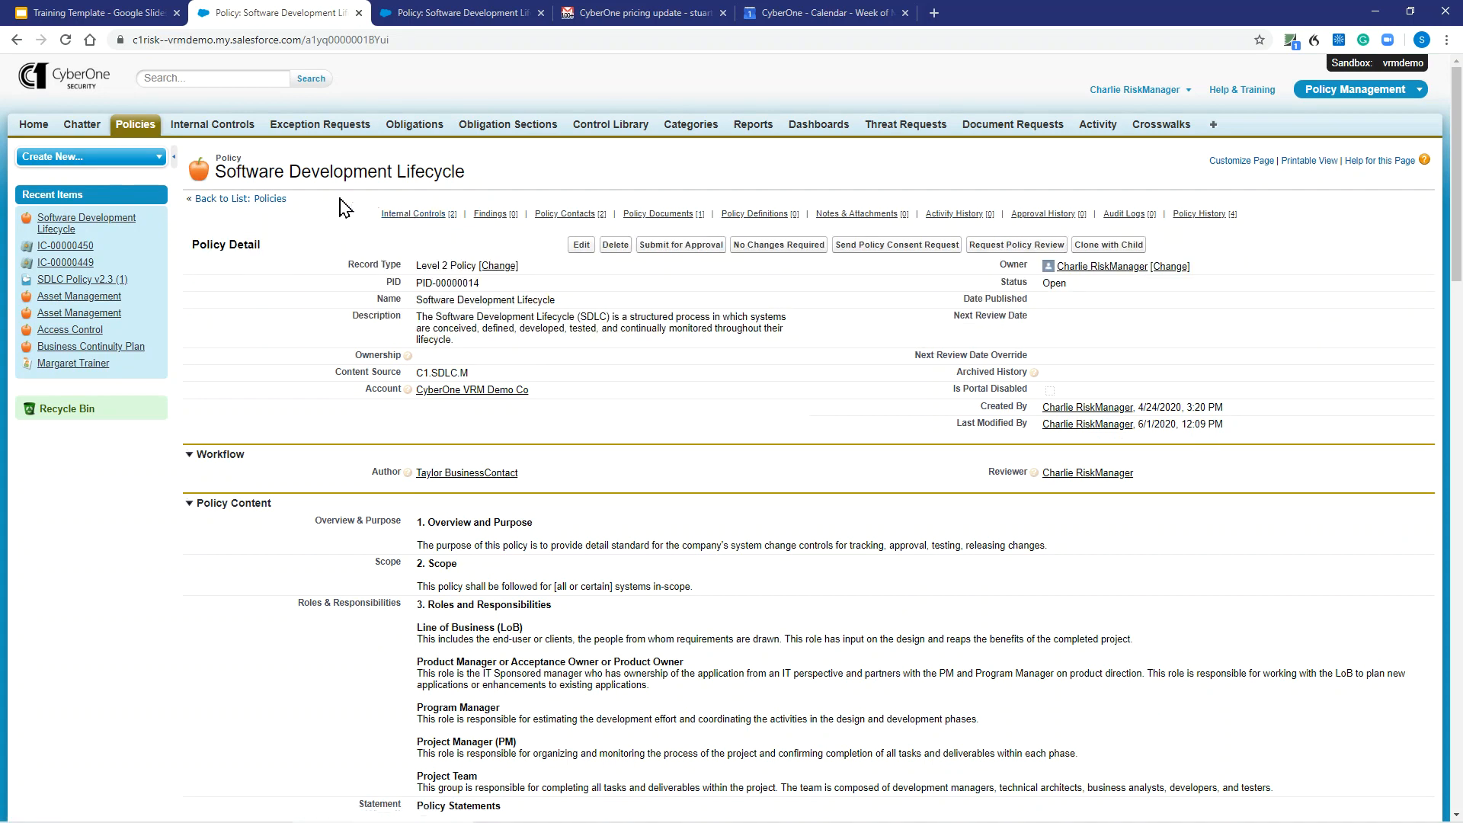
- In the CIS CSC Version 7.1 internal controls list, select IC-00000431, IC-00000436 and IC-00000441 through IC-00000444
{"action": "left_click", "coordinate": [209, 127]}
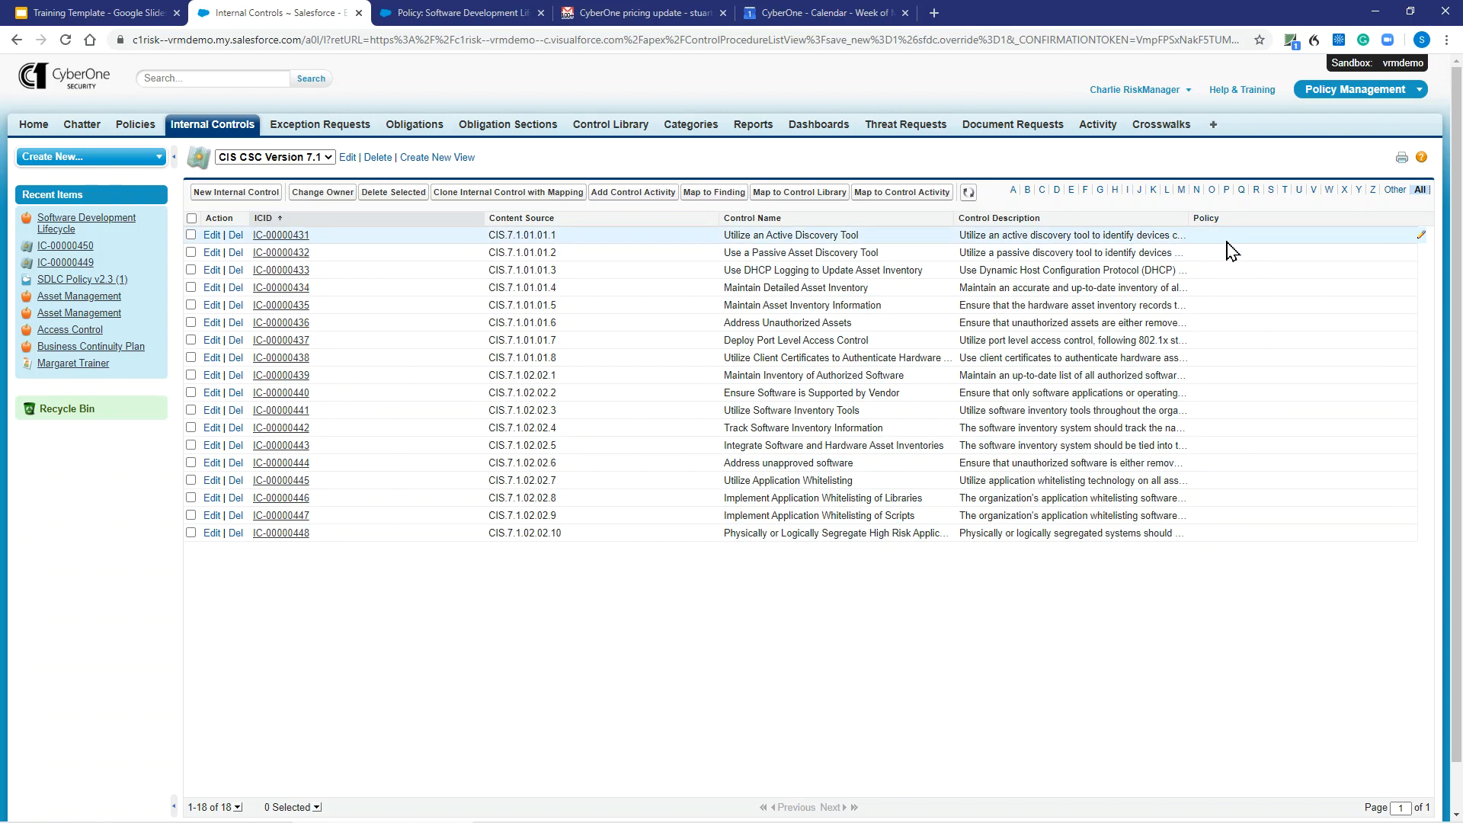
{"action": "left_click", "coordinate": [191, 235]}
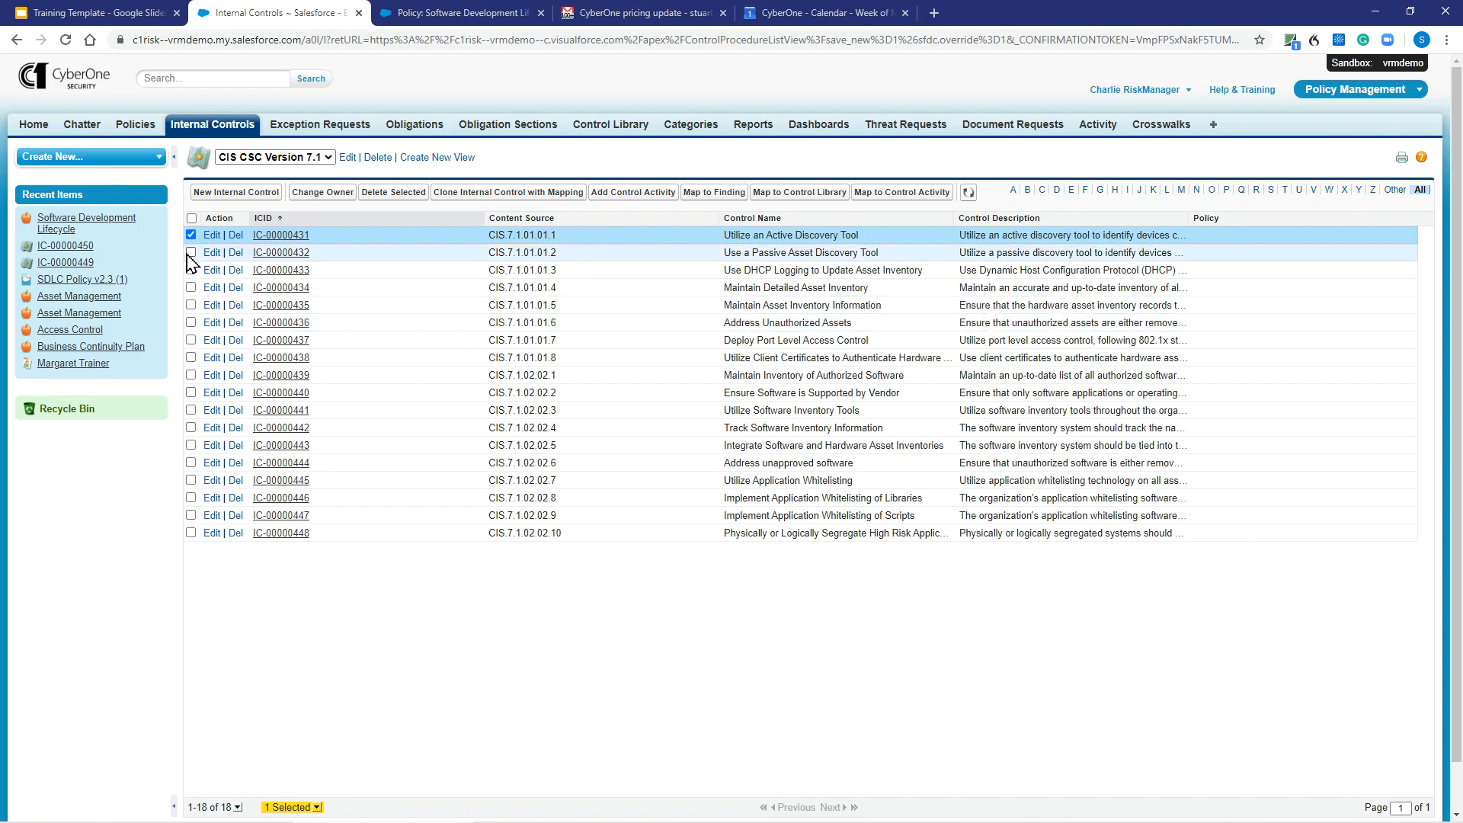
{"action": "left_click", "coordinate": [191, 323]}
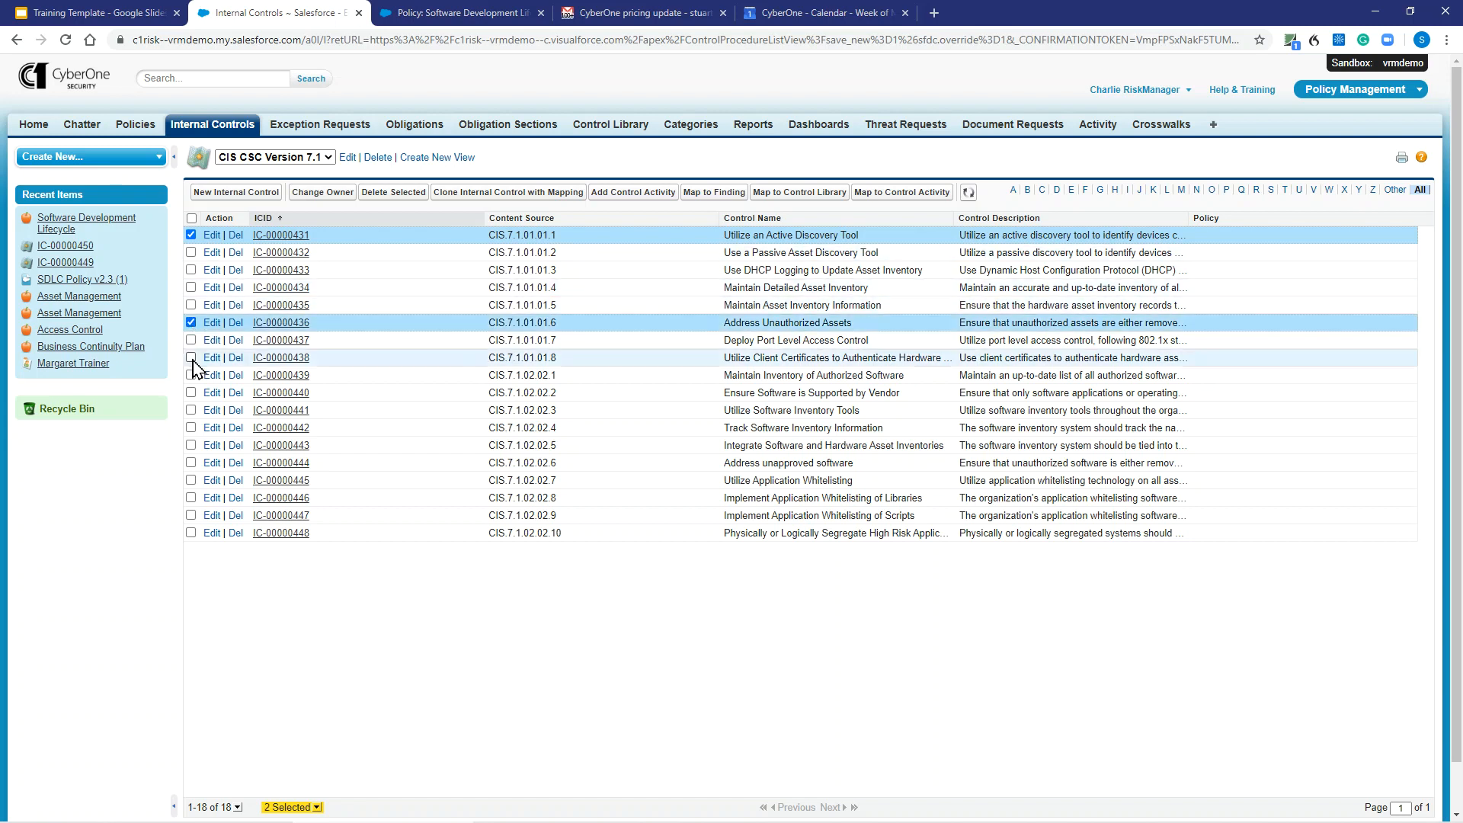
{"action": "left_click", "coordinate": [191, 412]}
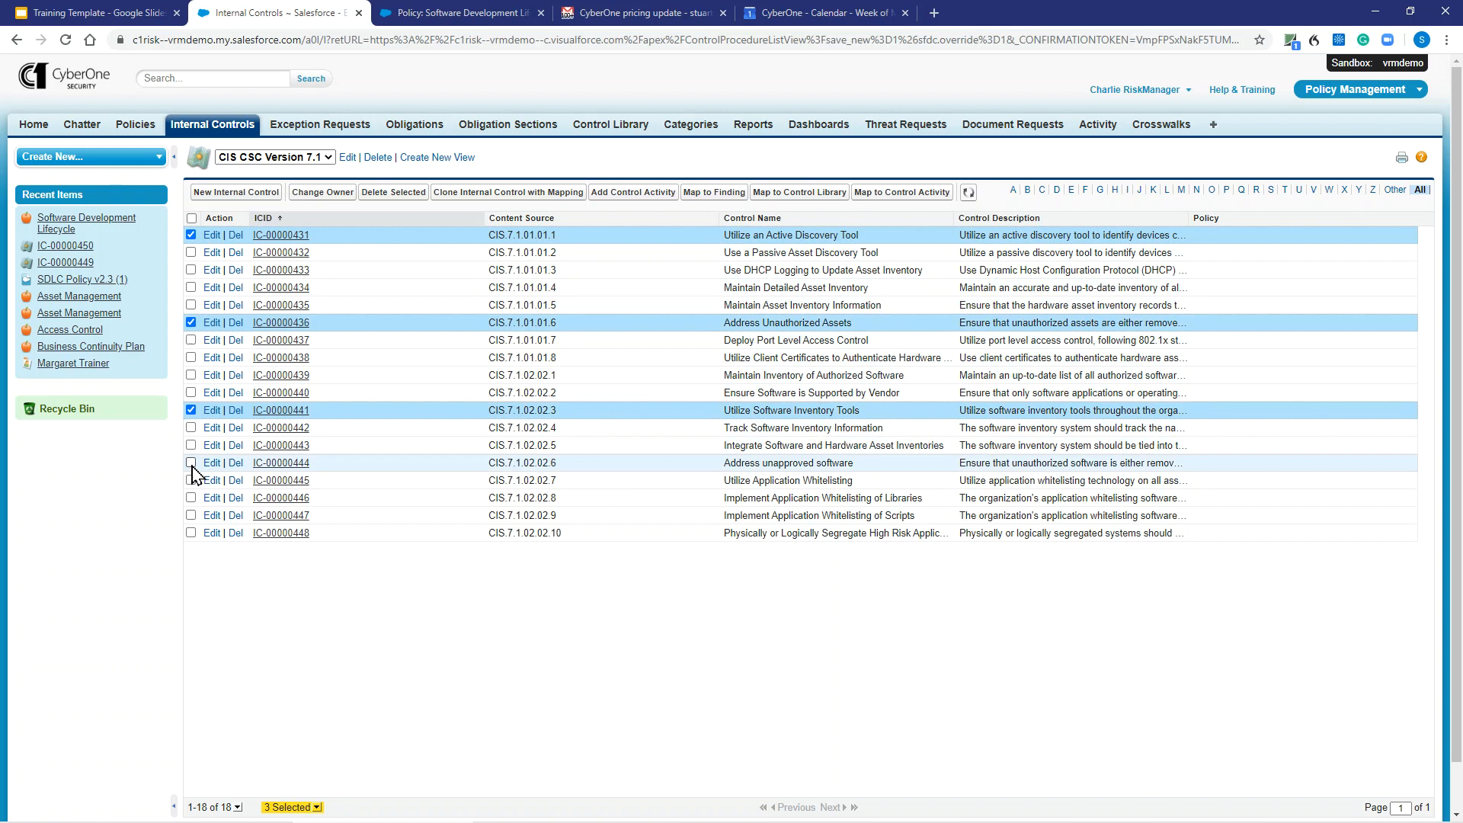
{"action": "left_click", "coordinate": [192, 462], "text": "shift"}
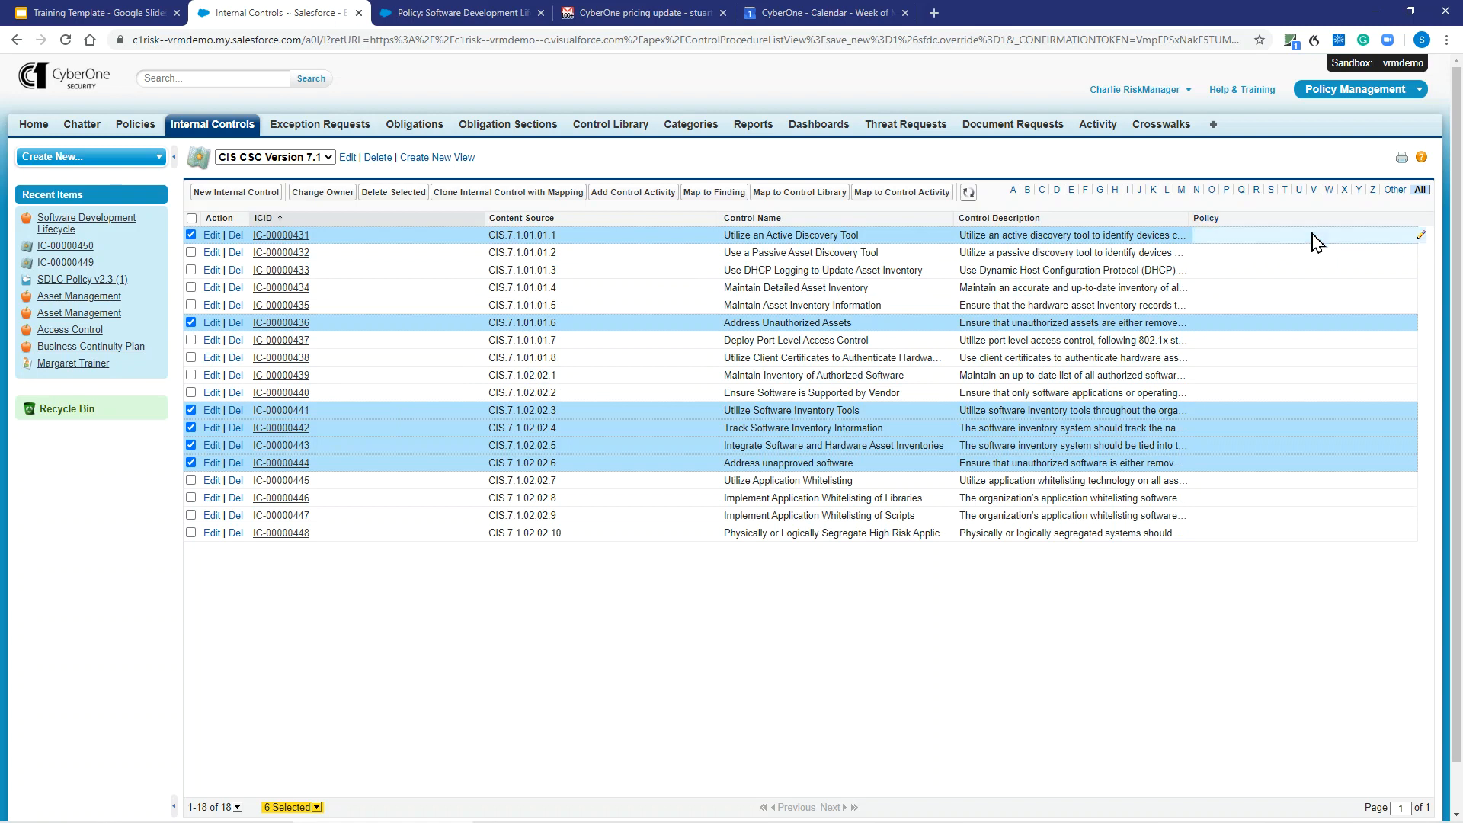
- Assign the Software Development Lifecycle policy to all 6 selected internal controls and save the change
{"action": "left_click", "coordinate": [1420, 239]}
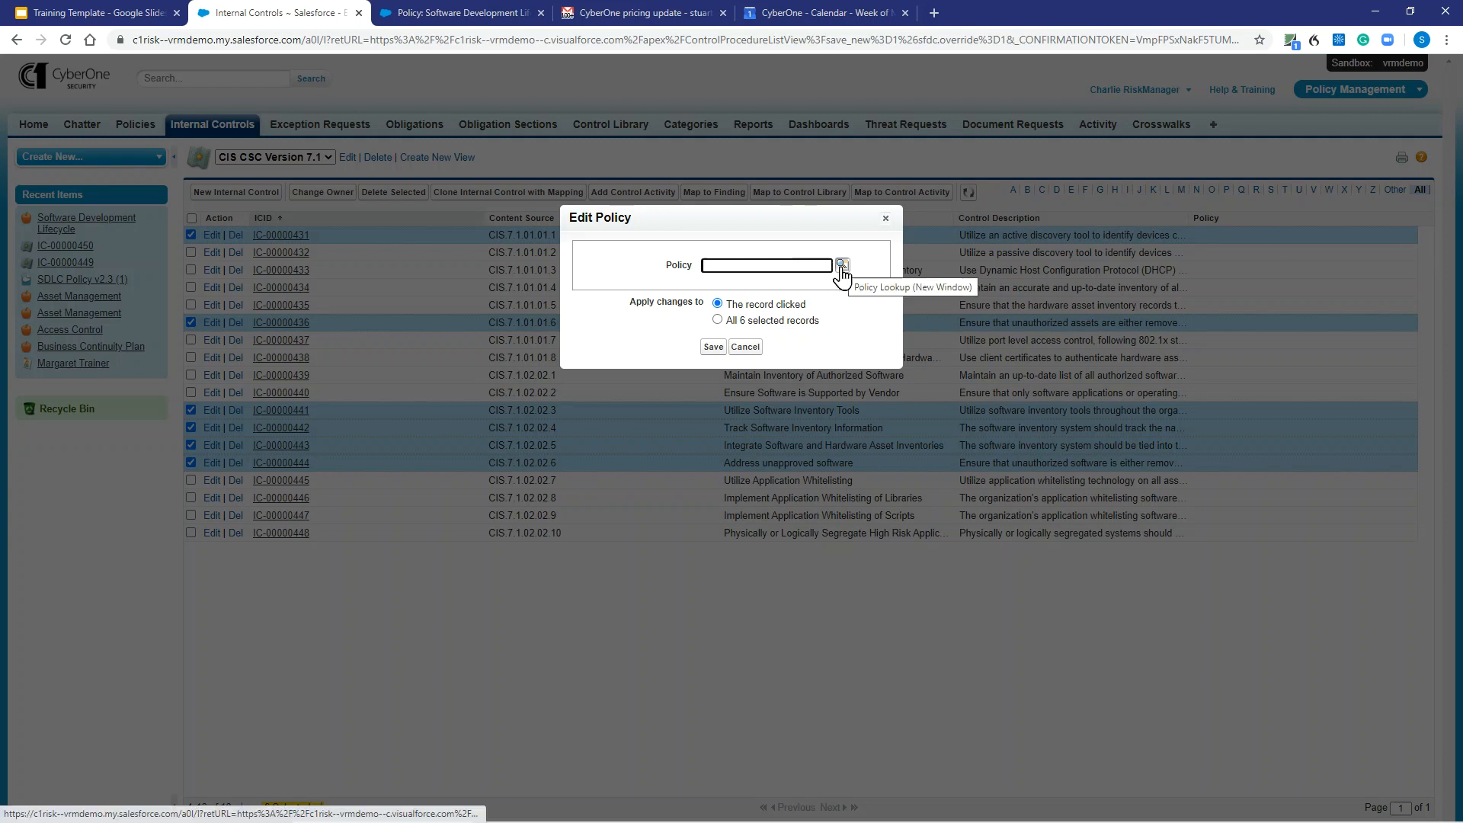
{"action": "left_click", "coordinate": [718, 321]}
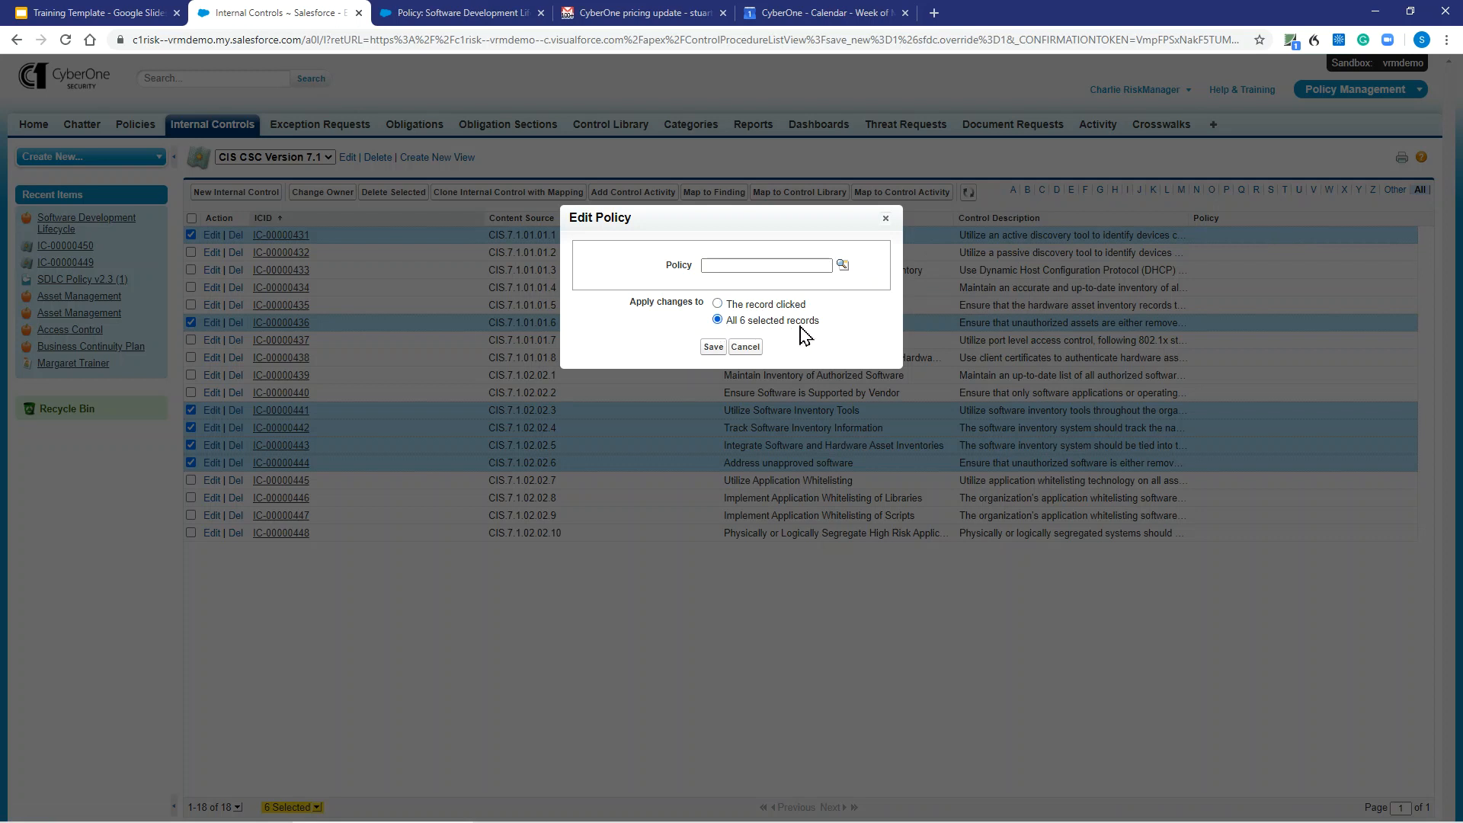
{"action": "left_click", "coordinate": [842, 265]}
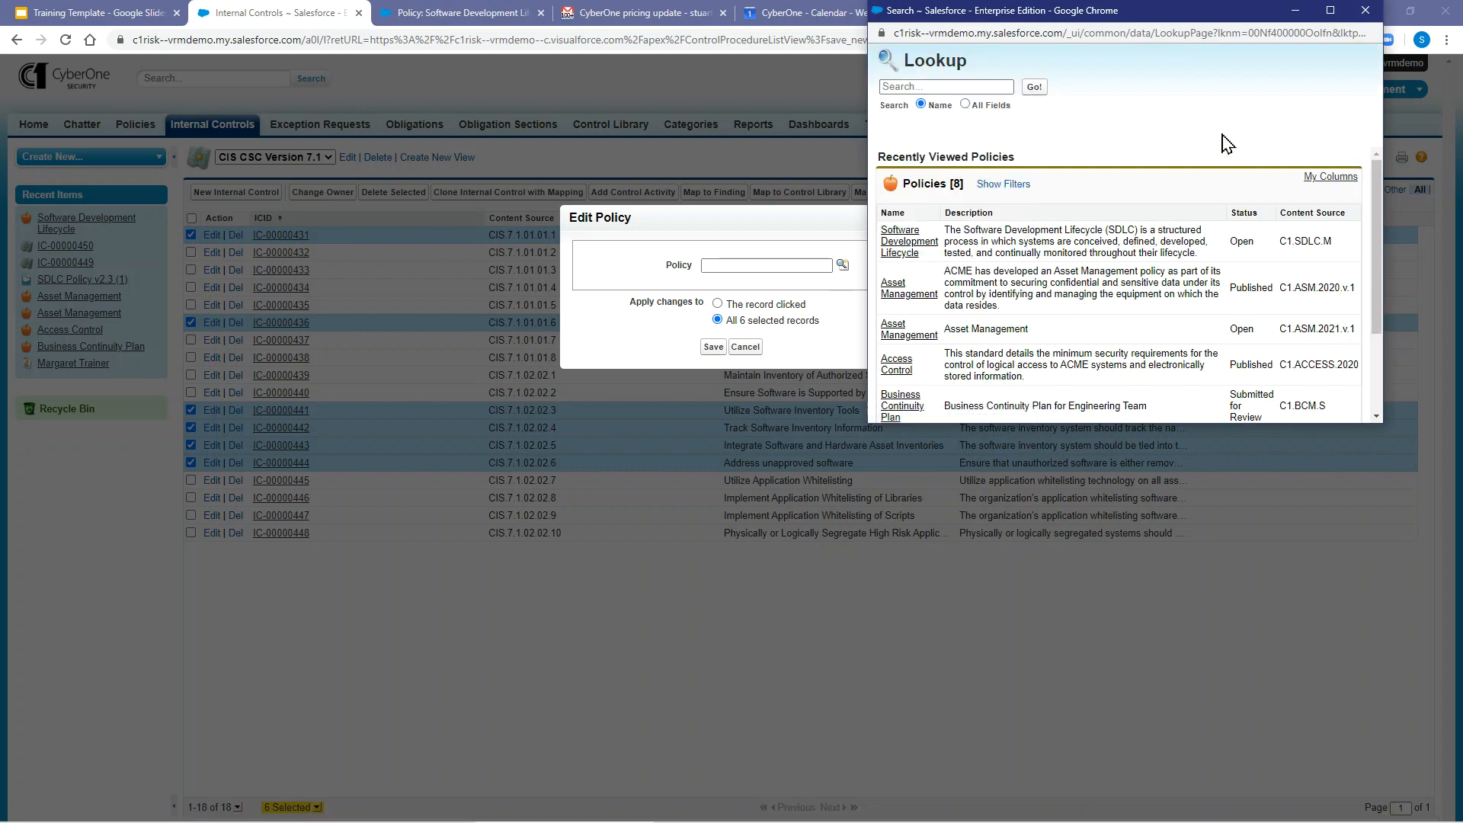
{"action": "left_click", "coordinate": [898, 250]}
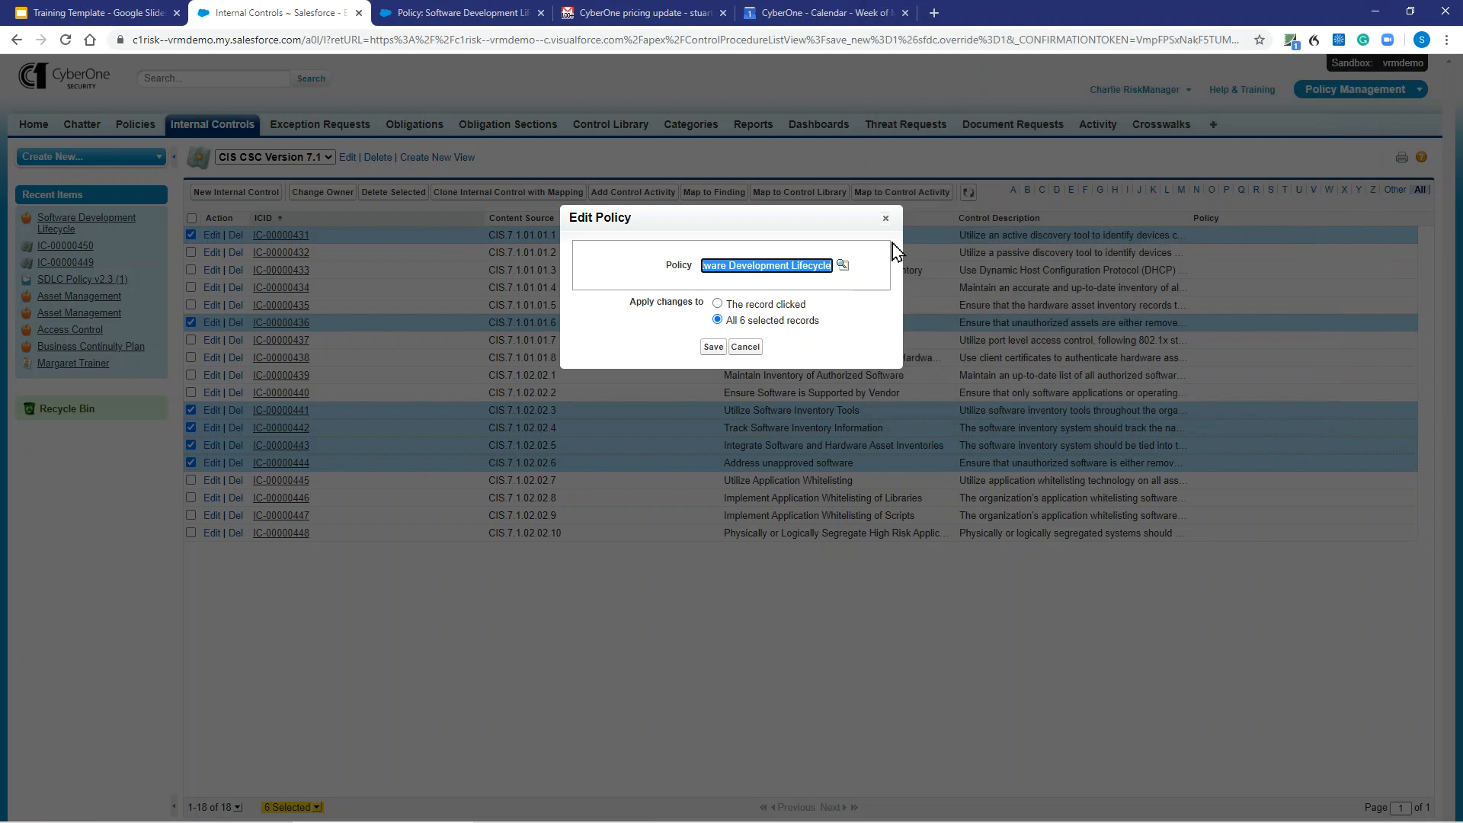
{"action": "left_click", "coordinate": [710, 348]}
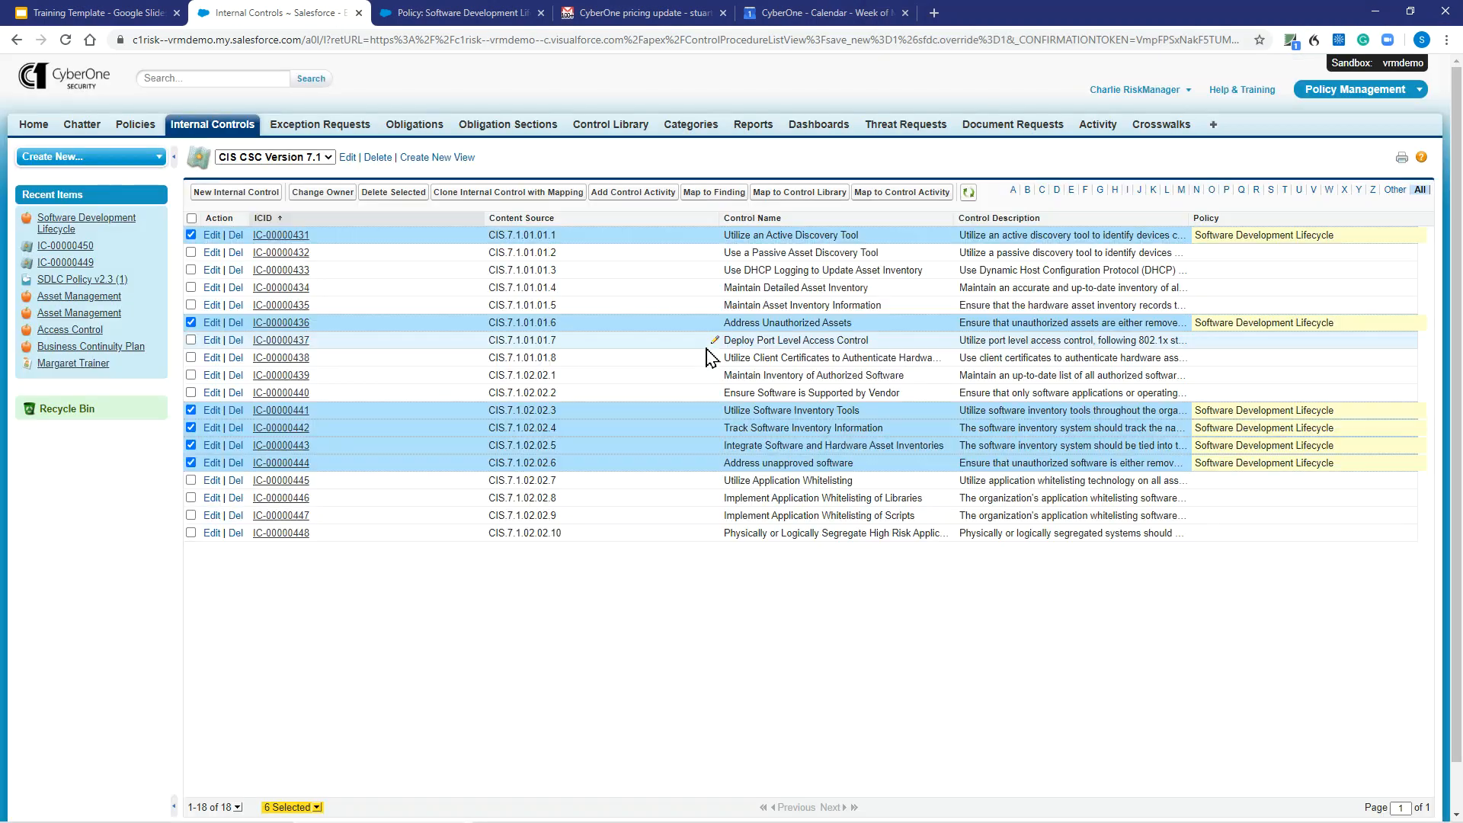
- Reload the internal controls list and open the linked Software Development Lifecycle policy to review its related internal controls
{"action": "left_click", "coordinate": [454, 41]}
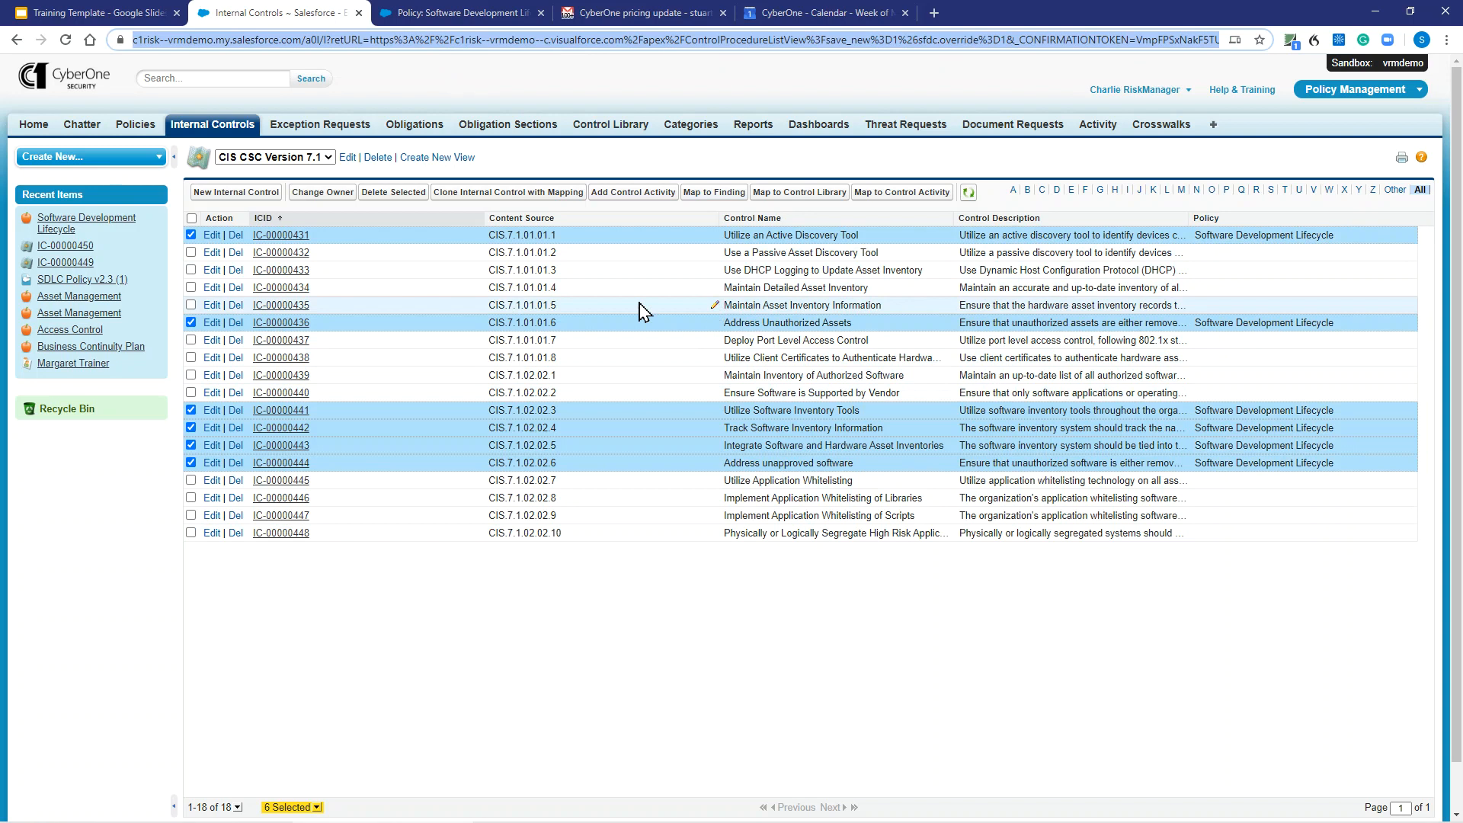
{"action": "key", "text": "Return"}
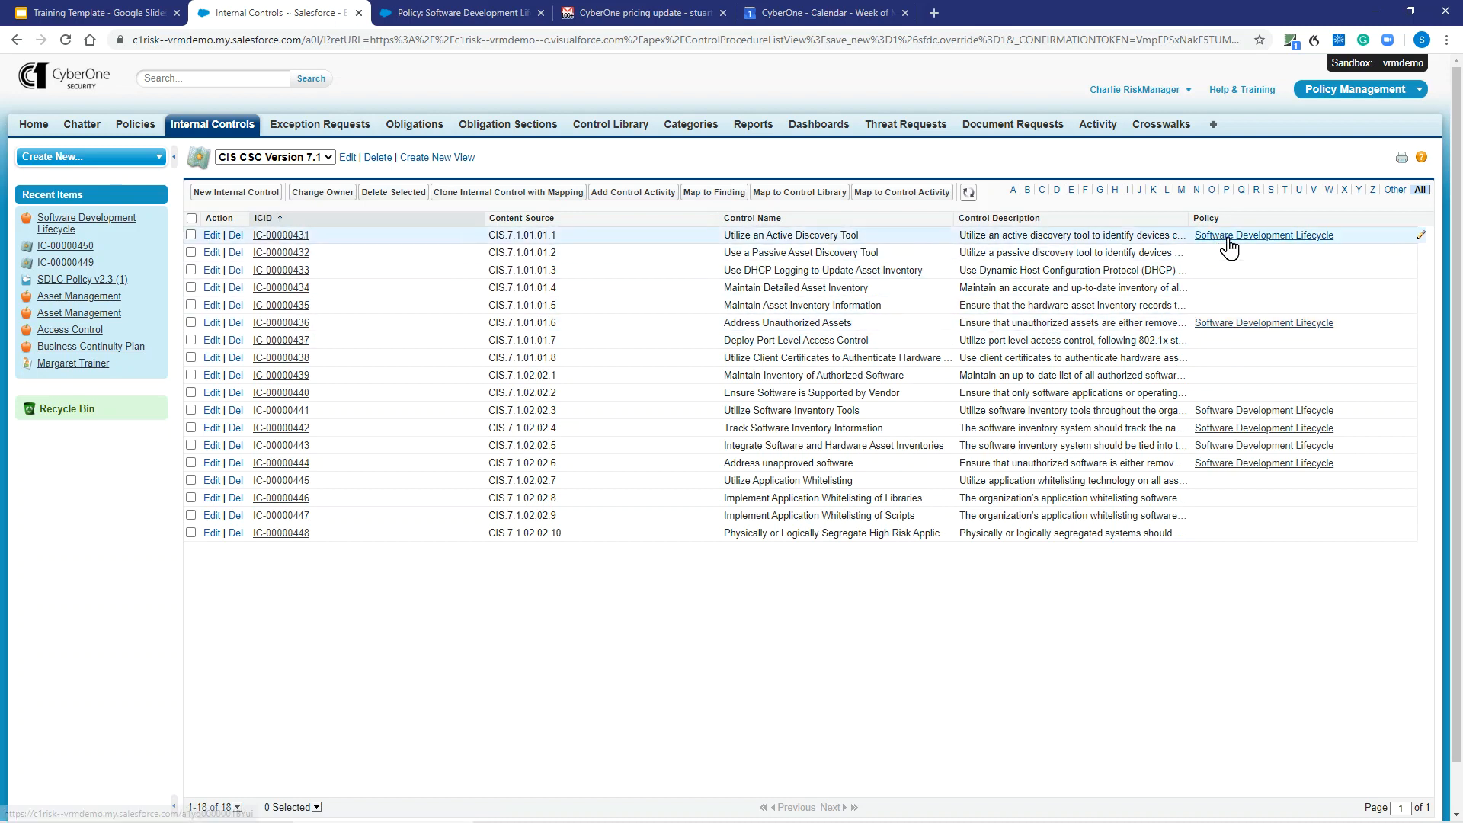
{"action": "left_click", "coordinate": [1224, 325]}
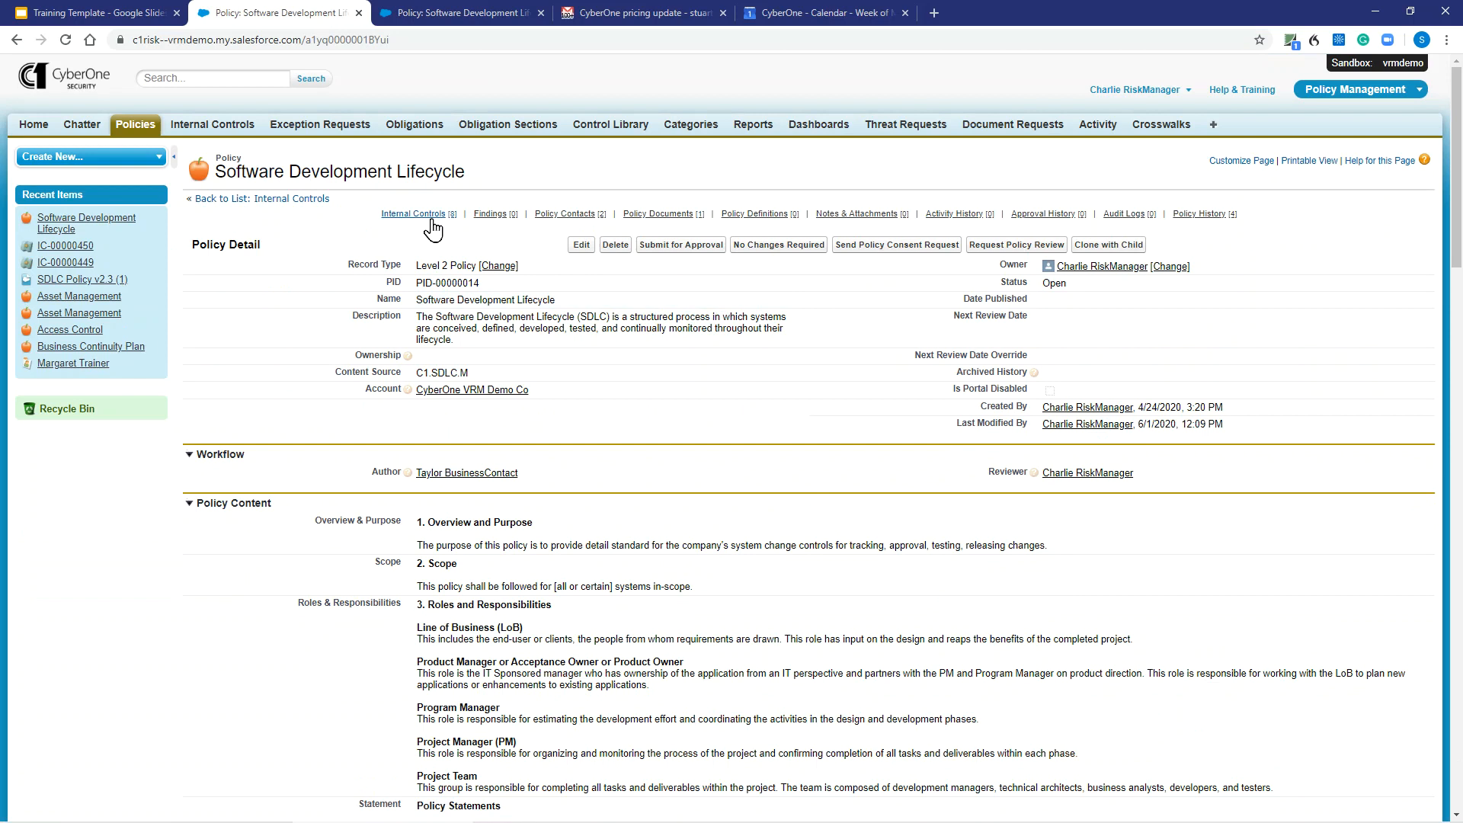
{"action": "mouse_move", "coordinate": [432, 223]}
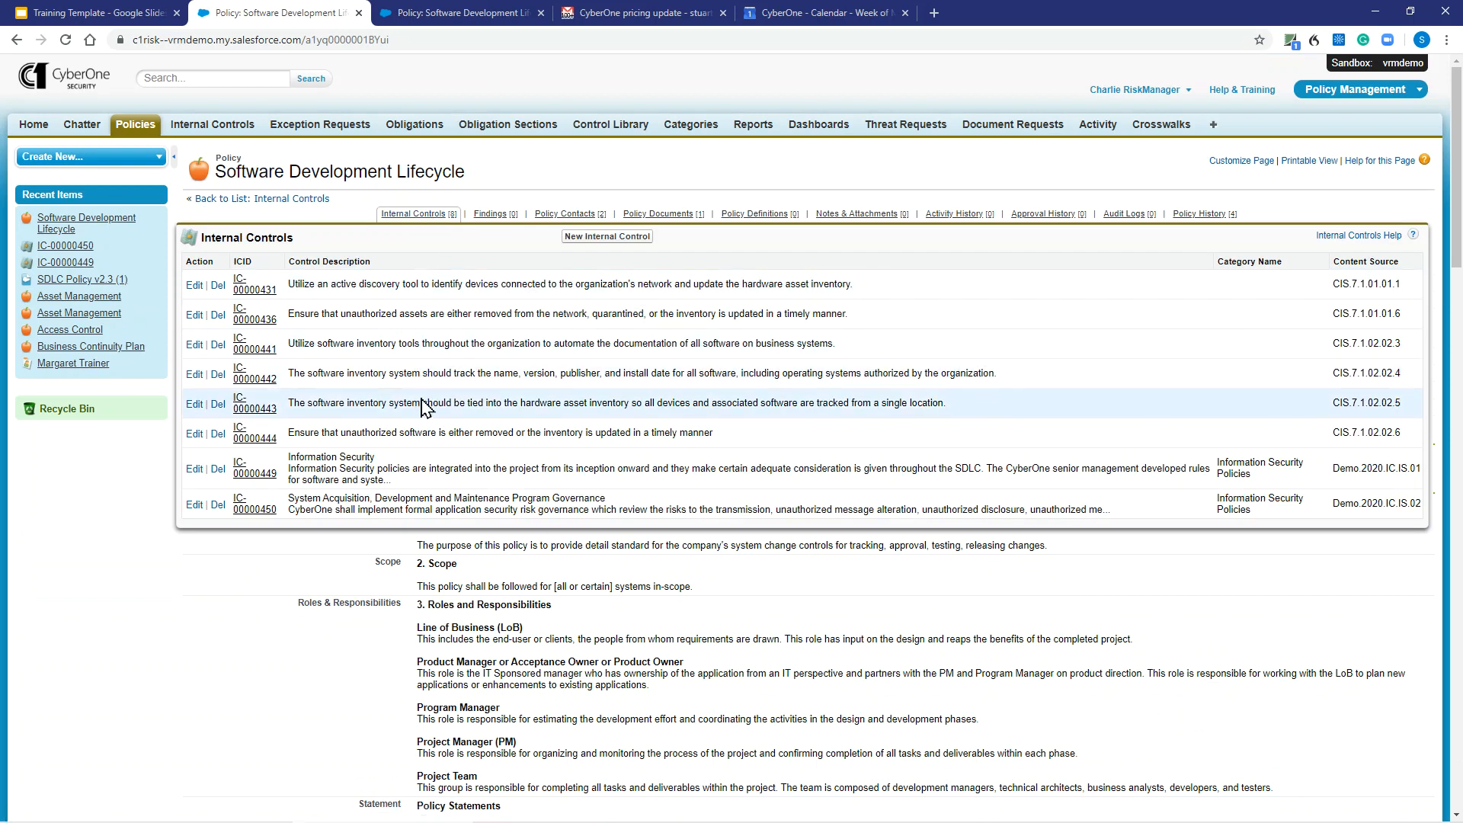